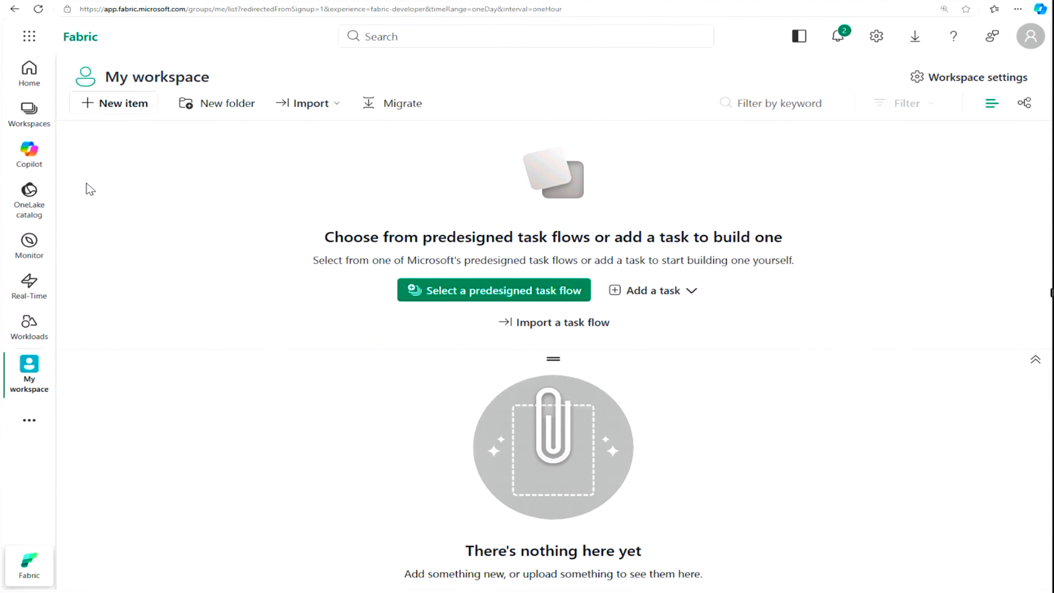
- Create a workspace named dfws09 with the Fabric capacity license mode
left_click(27, 113)
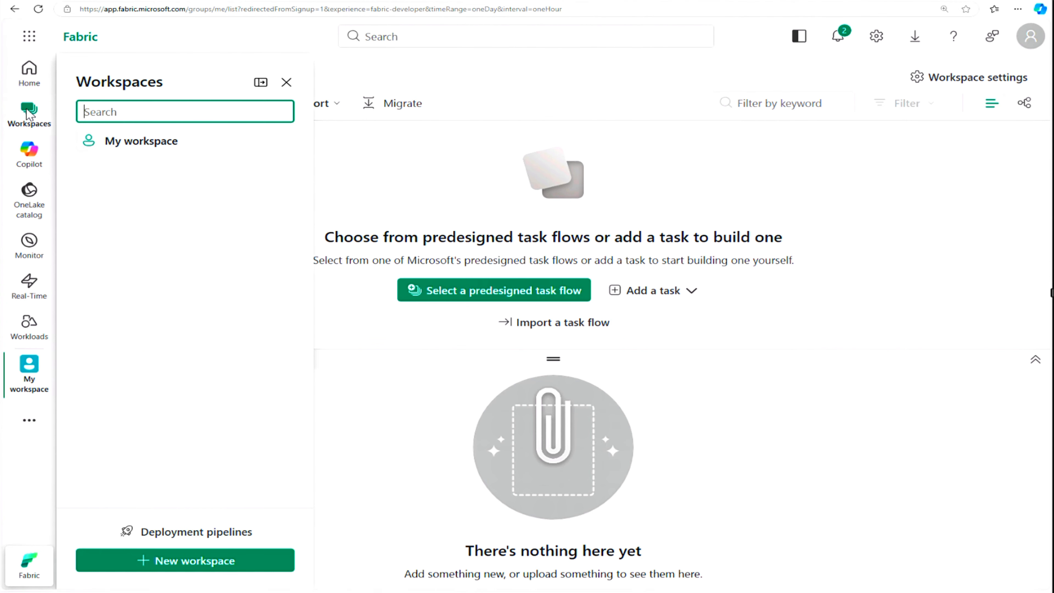
left_click(194, 562)
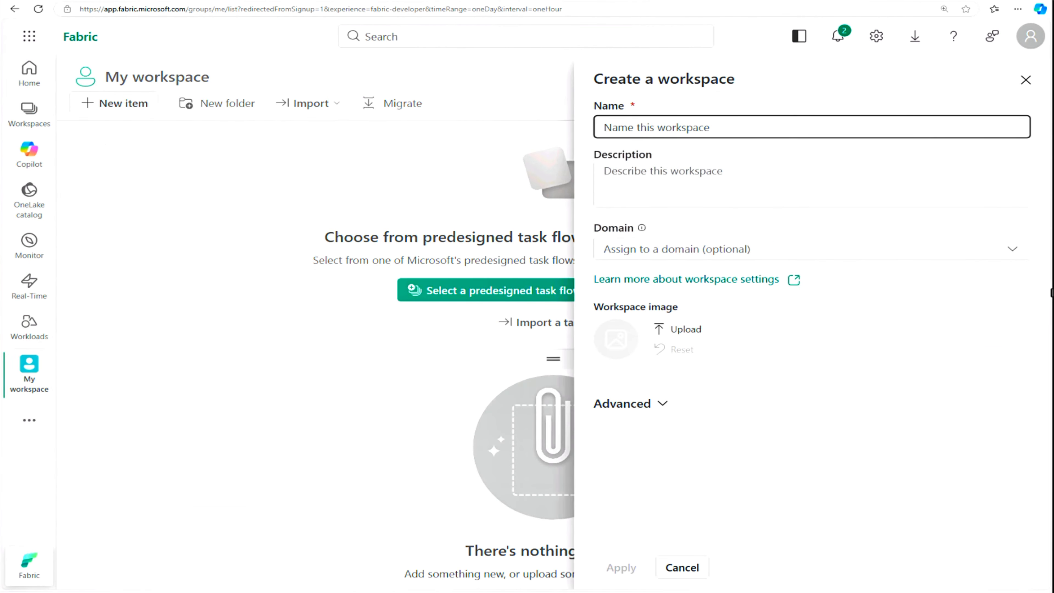
type("df")
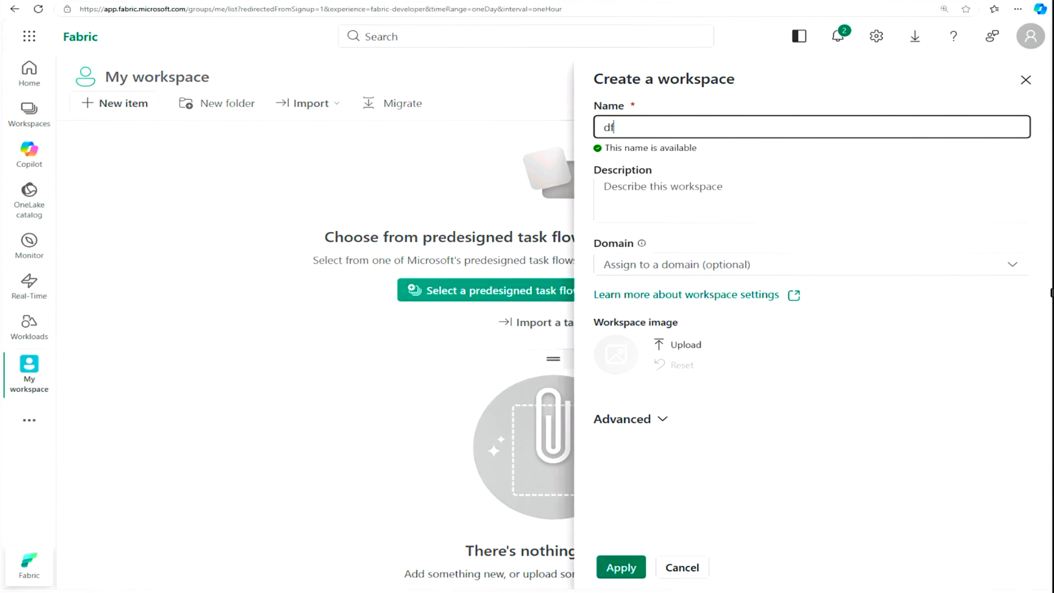
type("ws09")
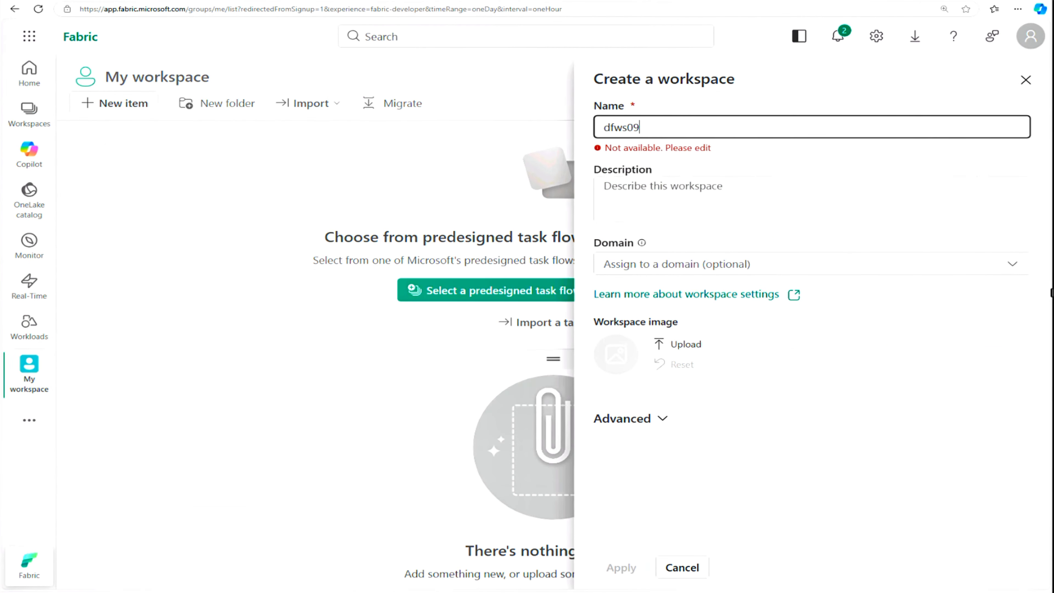
left_click(663, 419)
scroll(732, 427, "down", 5)
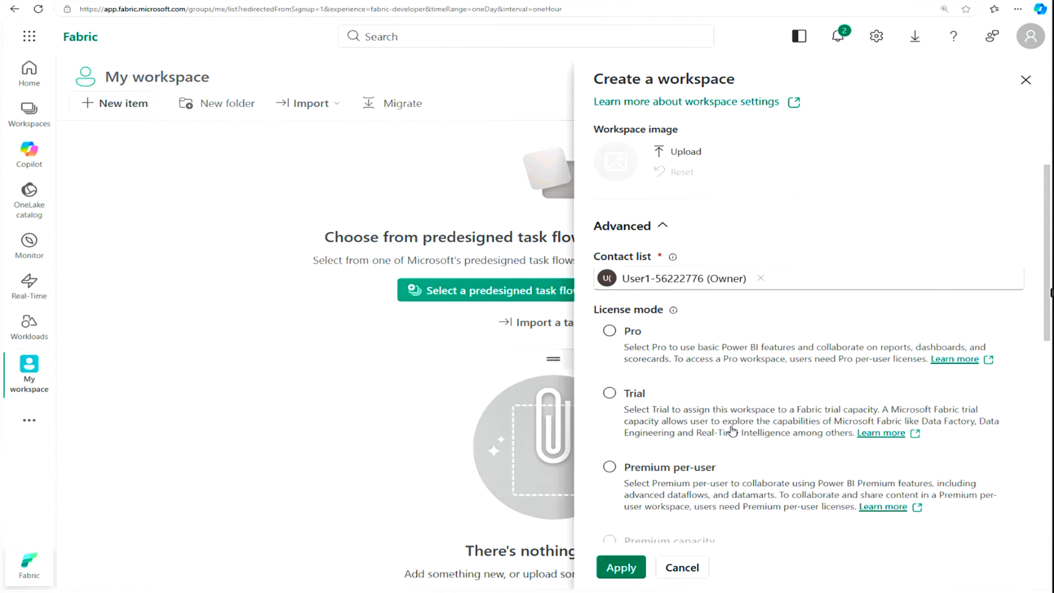
scroll(673, 457, "down", 10)
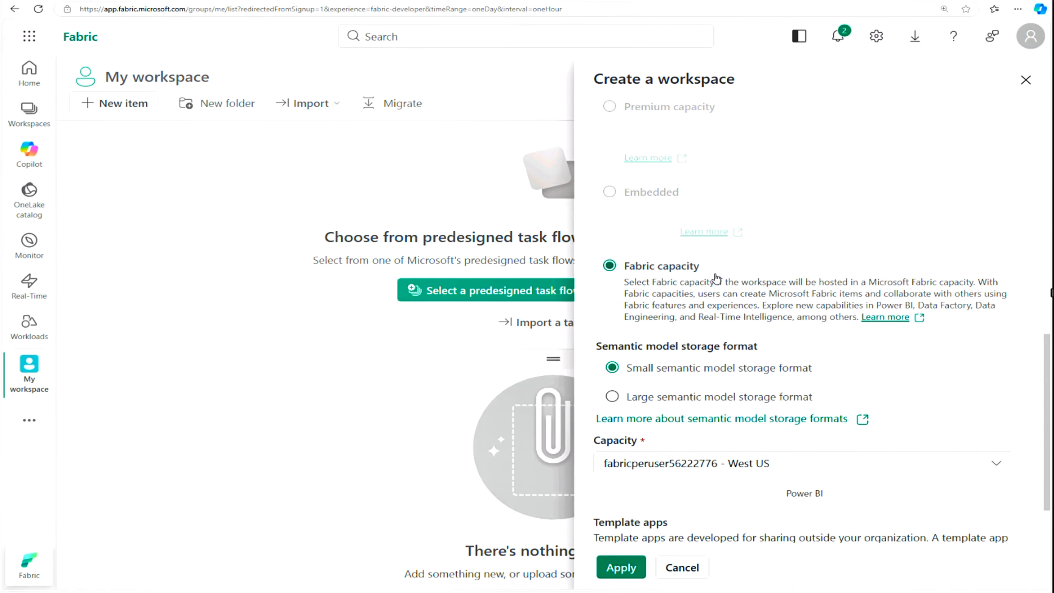
left_click(620, 568)
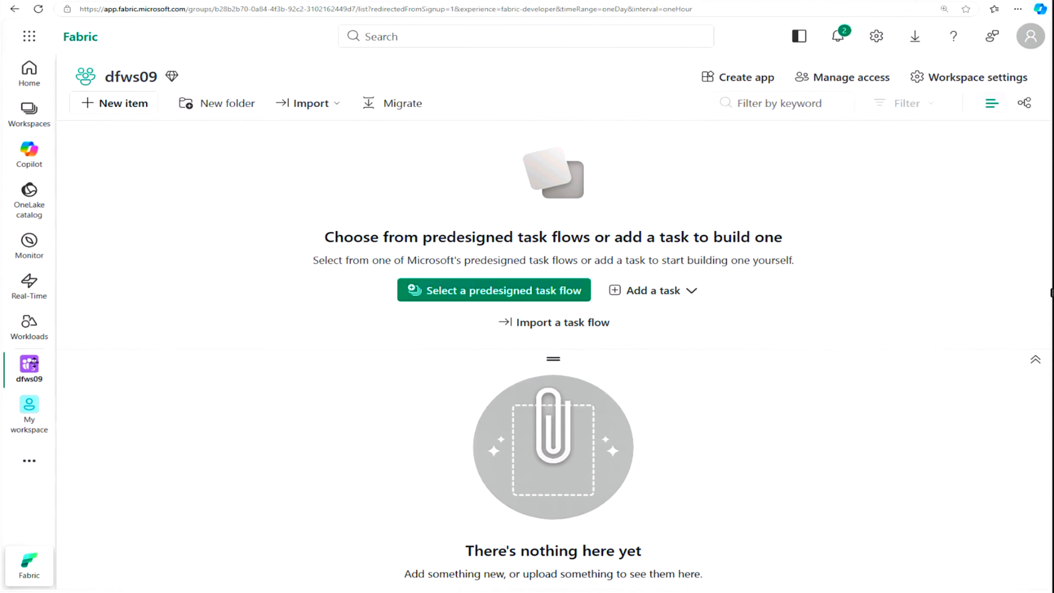
- Open the Real-Time Intelligence workload and launch its Explore Real-Time Intelligence Sample
left_click(27, 330)
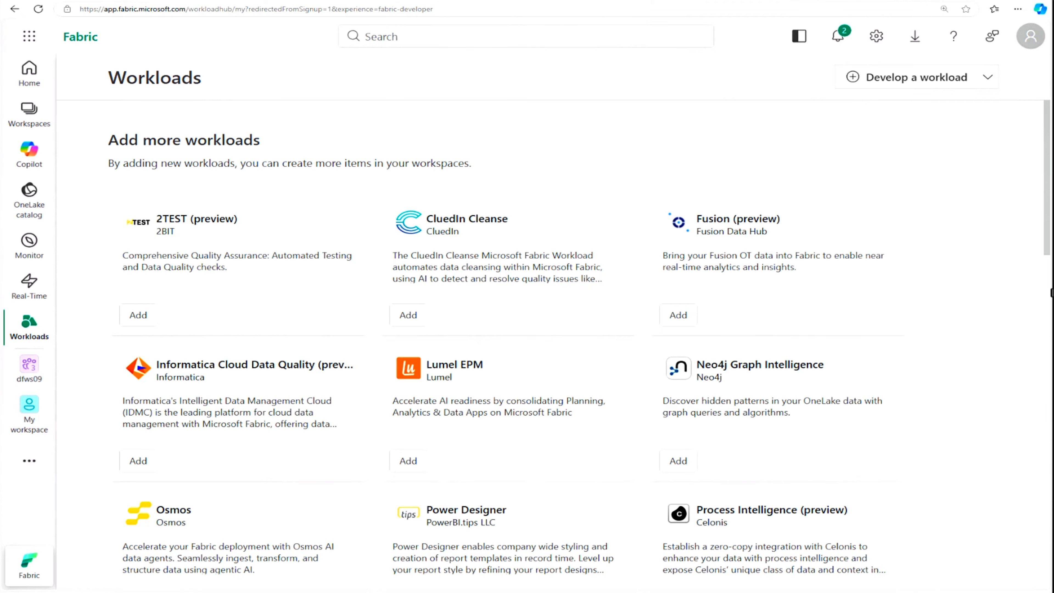
left_click_drag(1048, 245, 1021, 589)
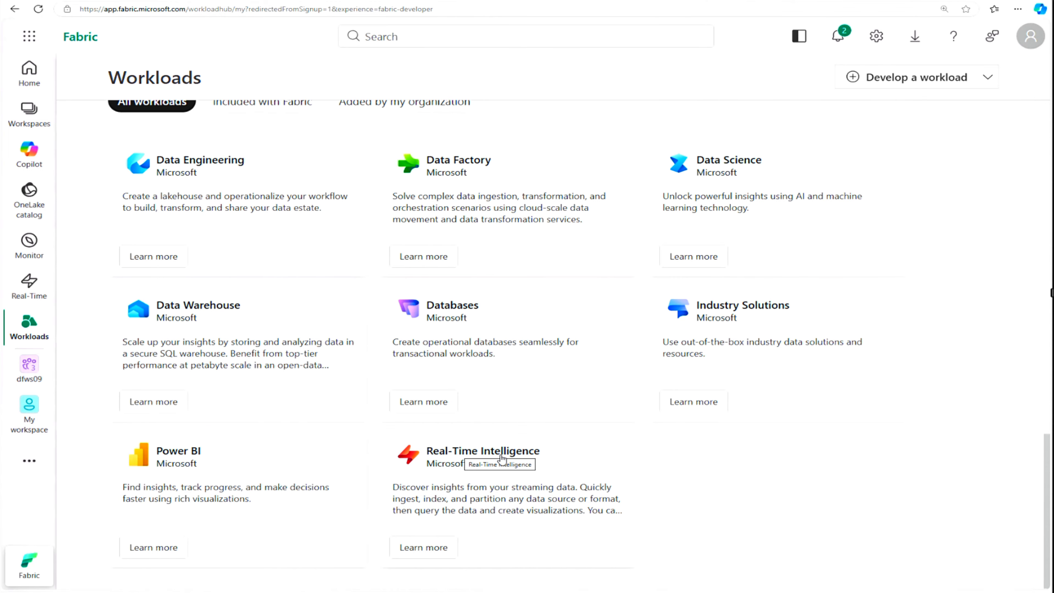
left_click(458, 483)
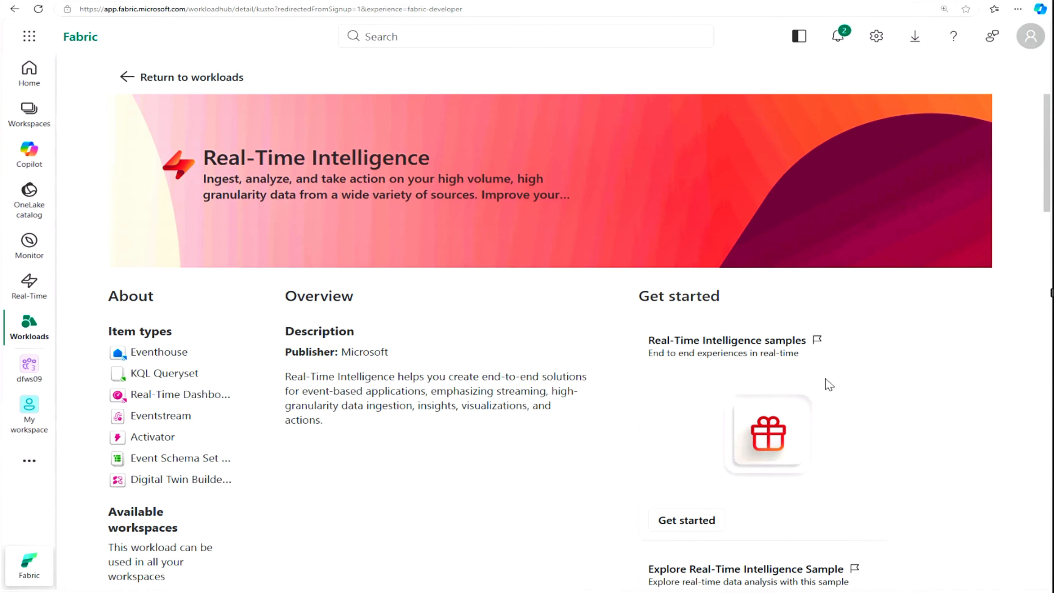
scroll(912, 398, "down", 4)
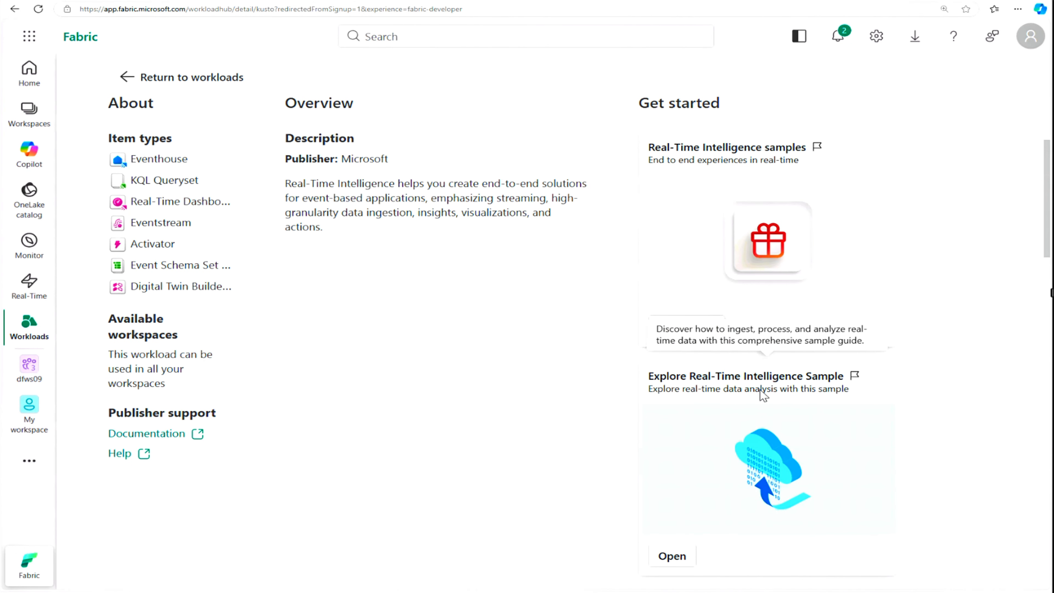
left_click(720, 384)
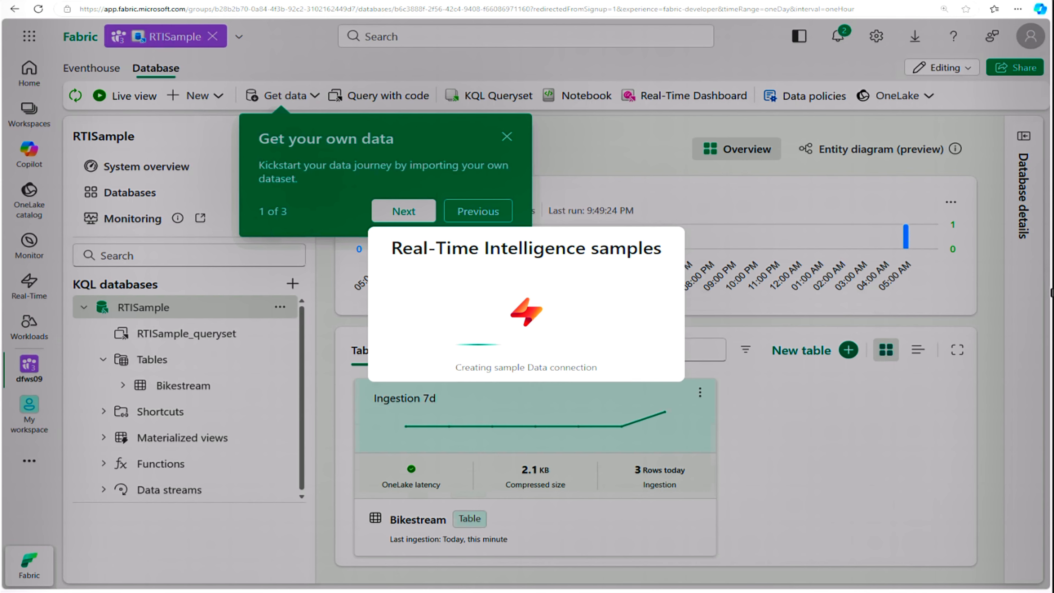
- Dismiss the Real-Time Intelligence welcome message and the "Get your own data" tip on the RTISample database
left_click_drag(498, 367, 624, 376)
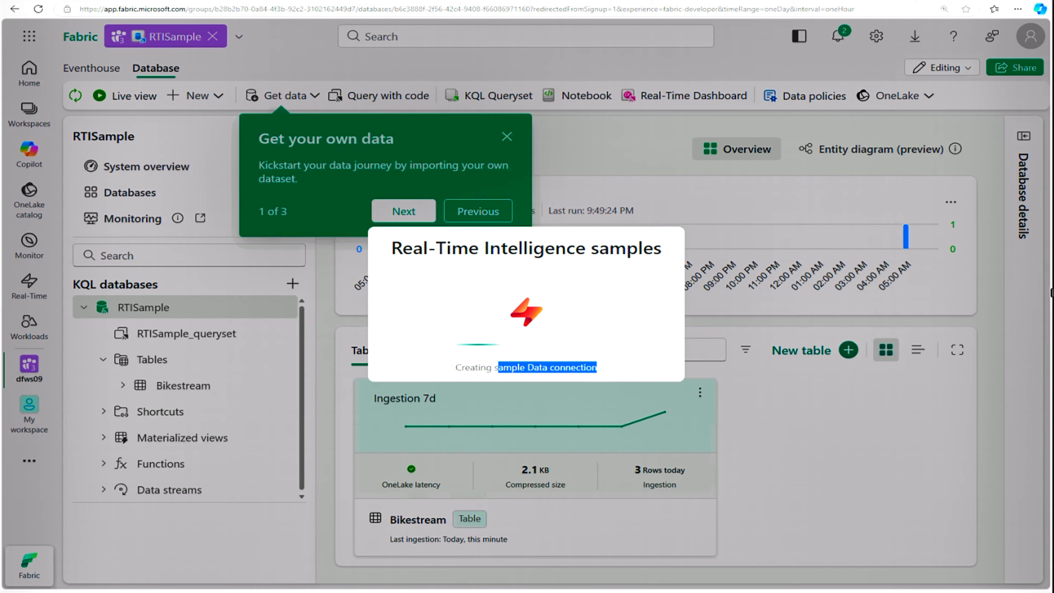
left_click(507, 139)
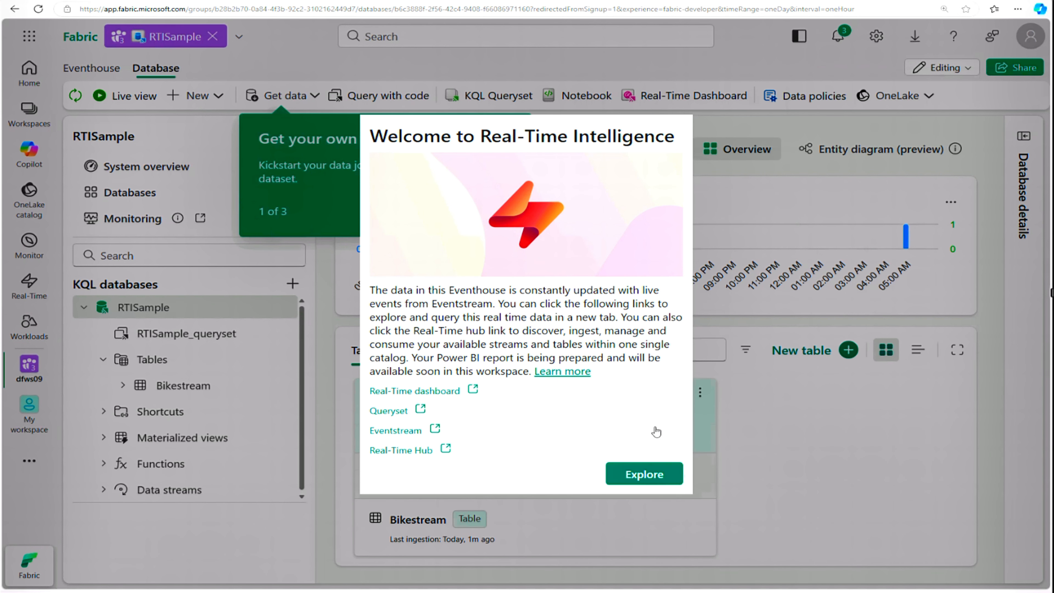
left_click(645, 477)
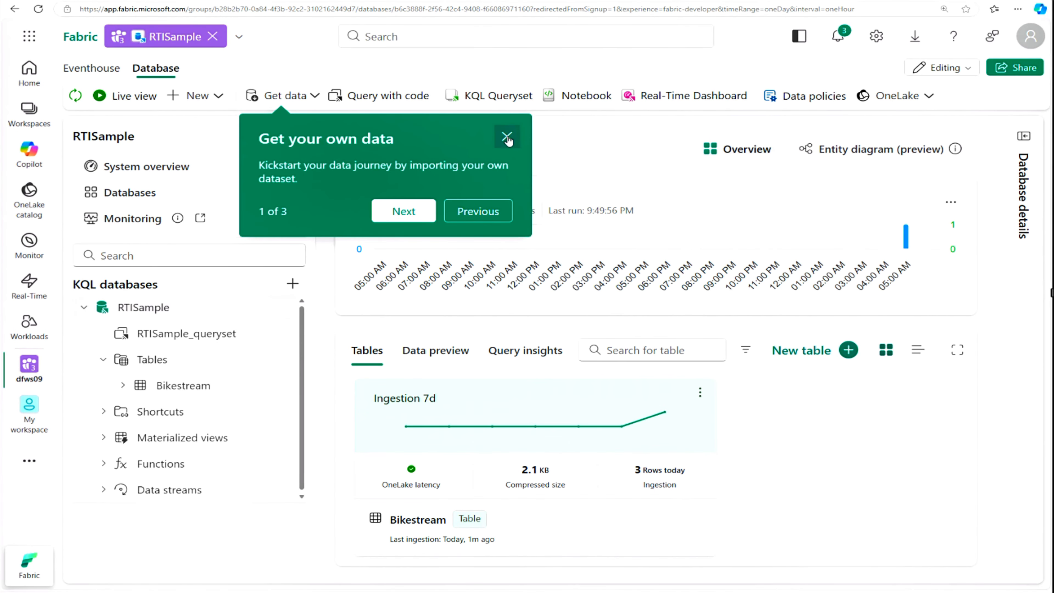
left_click(507, 138)
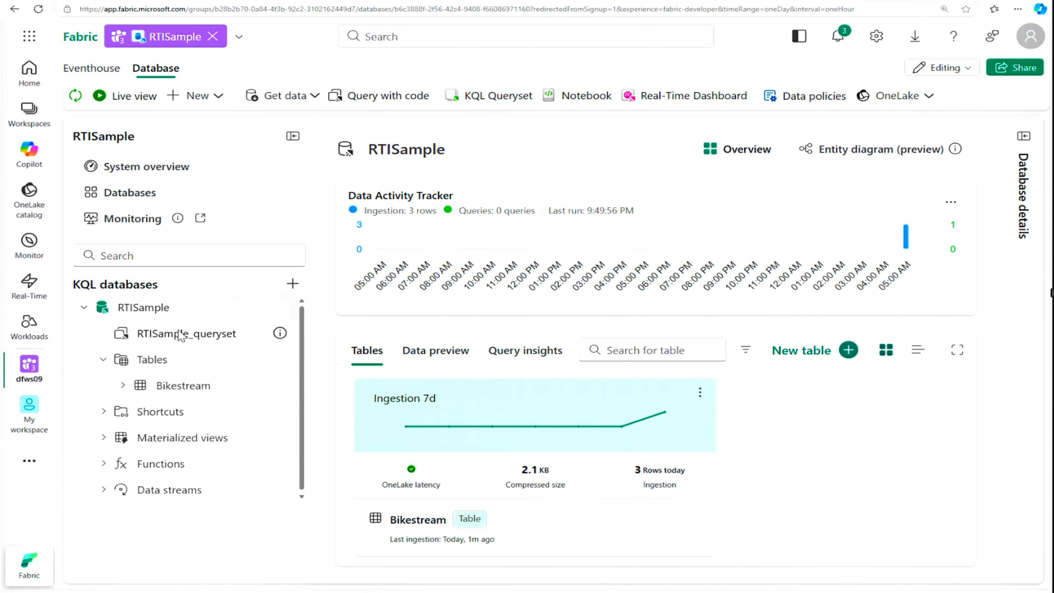
- Open RTISample_queryset, add a new query tab, and run a Bikestream query that takes 100 rows
left_click(162, 316)
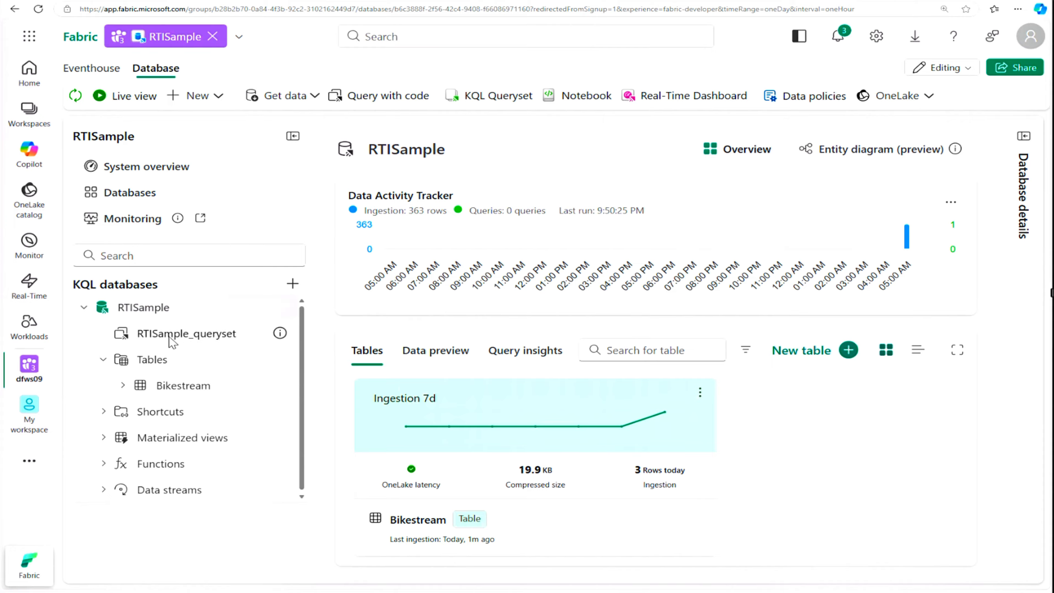
left_click(198, 341)
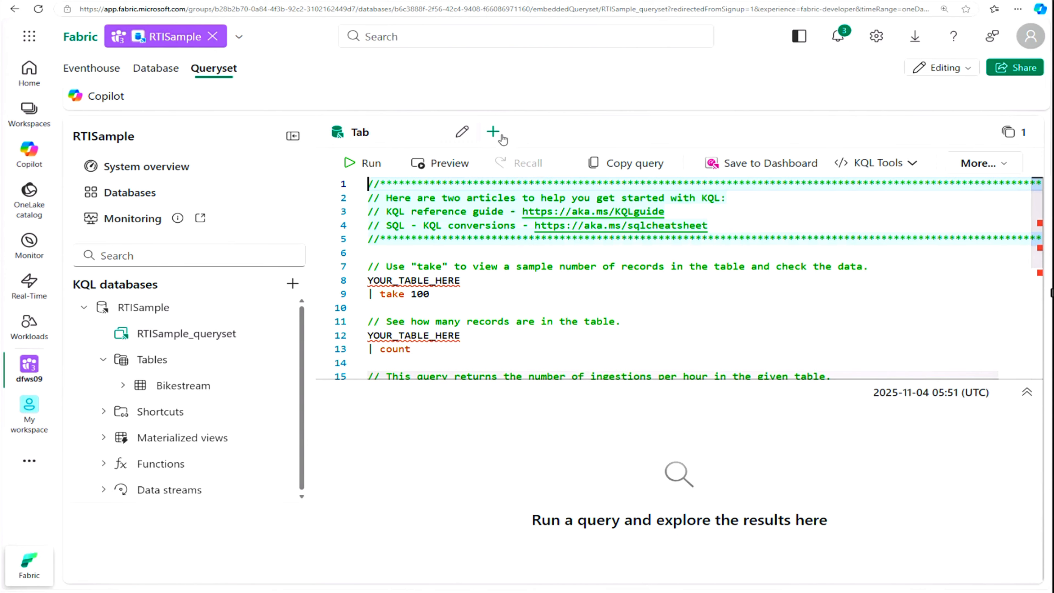
left_click(493, 133)
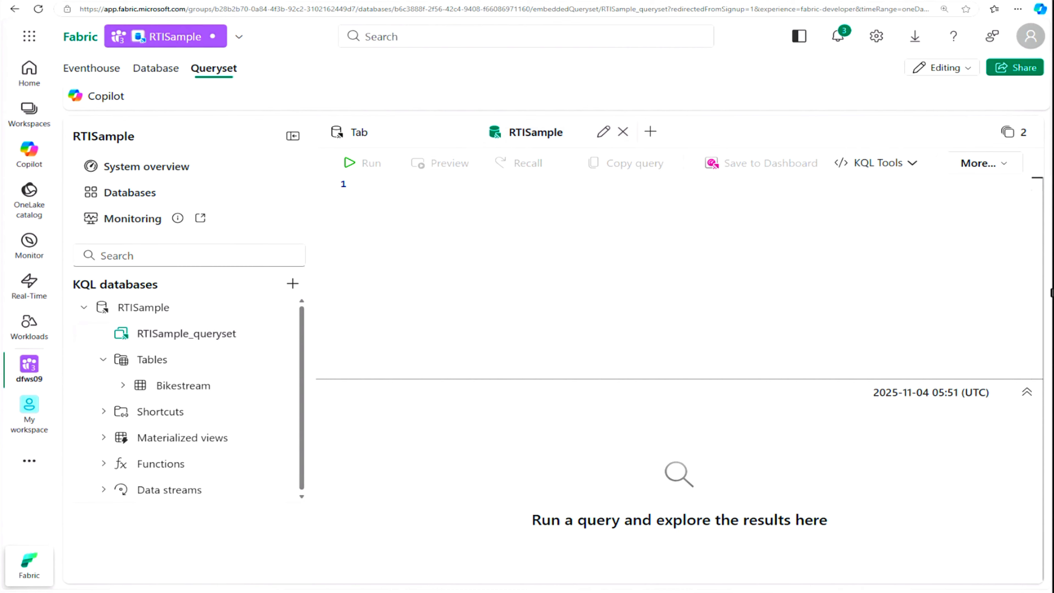
type("Bikestream | take 100")
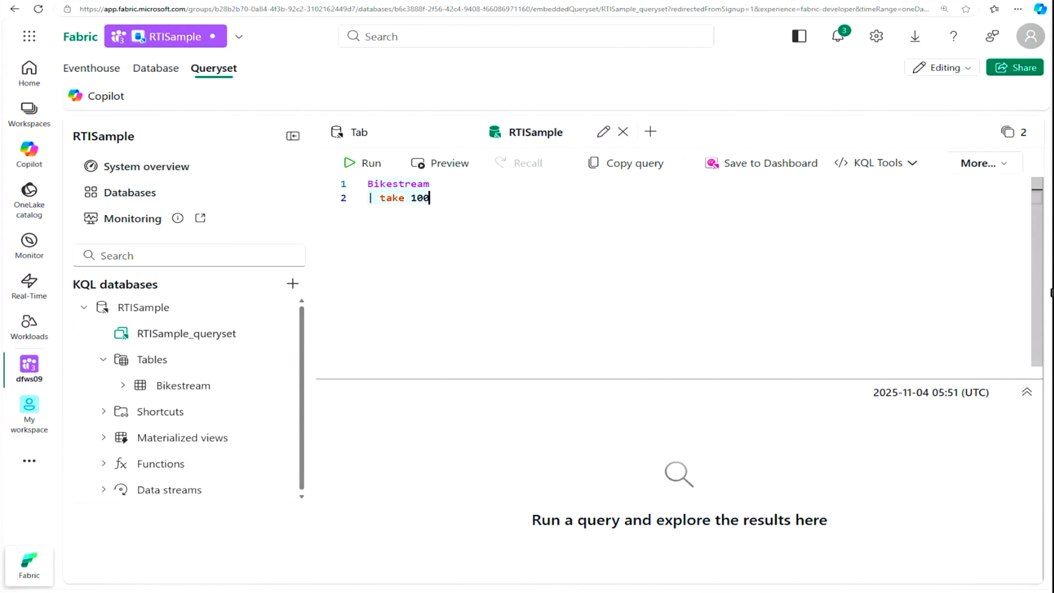
left_click(350, 165)
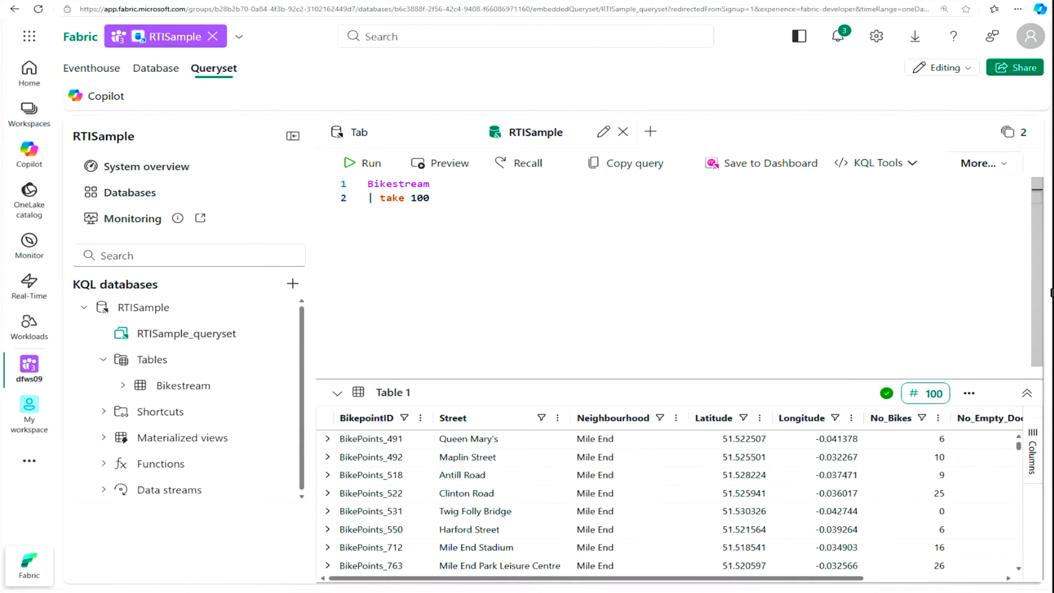
- Below the first query, add a commented Bikestream query projecting Street and No_Bikes with take 10, and run only that query
double_click(426, 198)
key("Return")
key("Return")
key("Return")
key("Return")
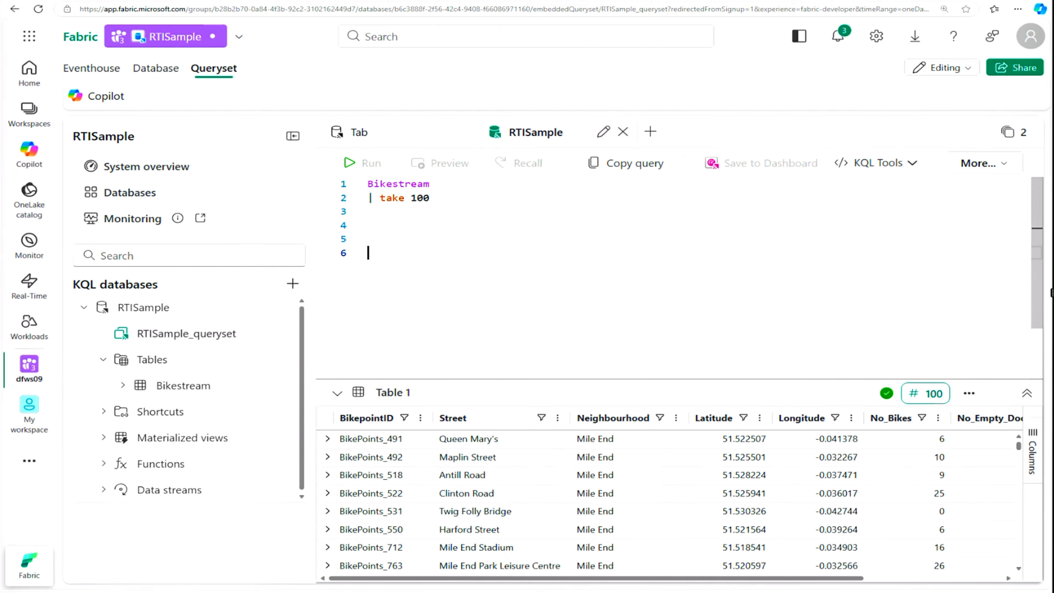
type("// Use 'project' and 'take' to view a sample number of records in the table and check the data. Bikestream | project Street, No_Bikes | take 10")
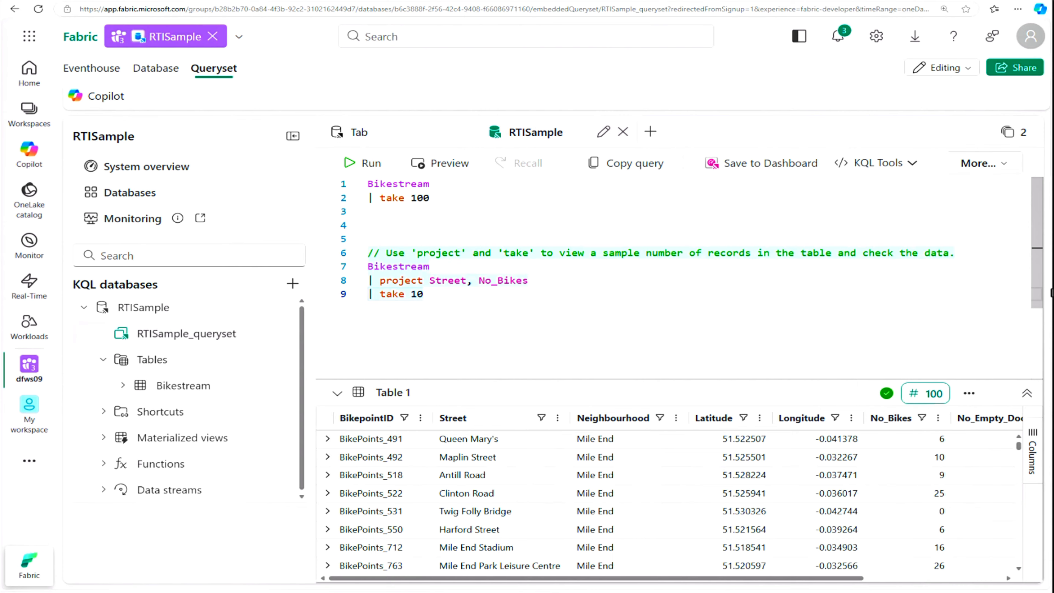
left_click_drag(424, 294, 368, 268)
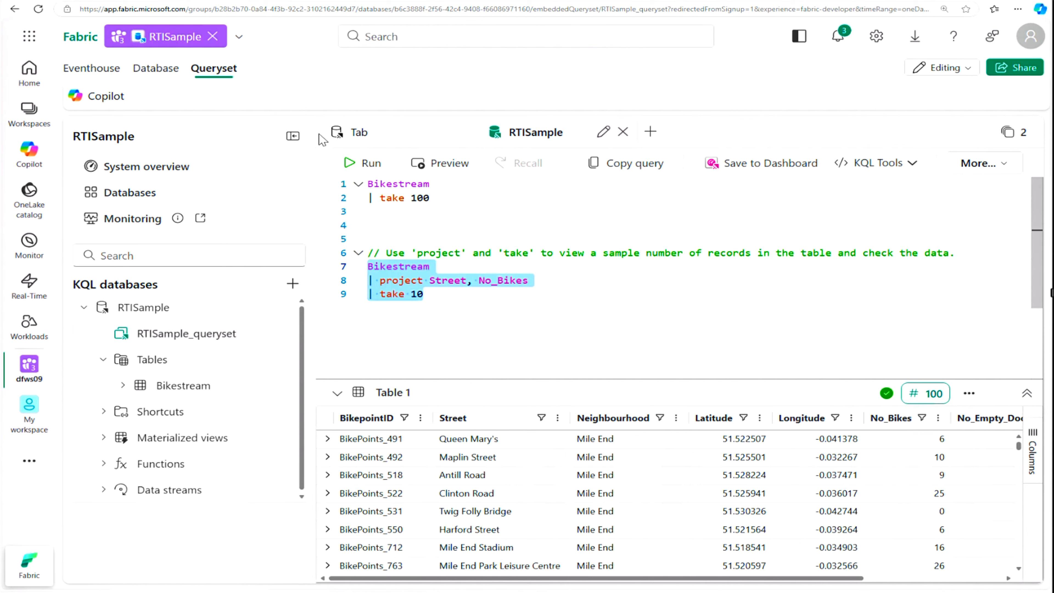
left_click(359, 164)
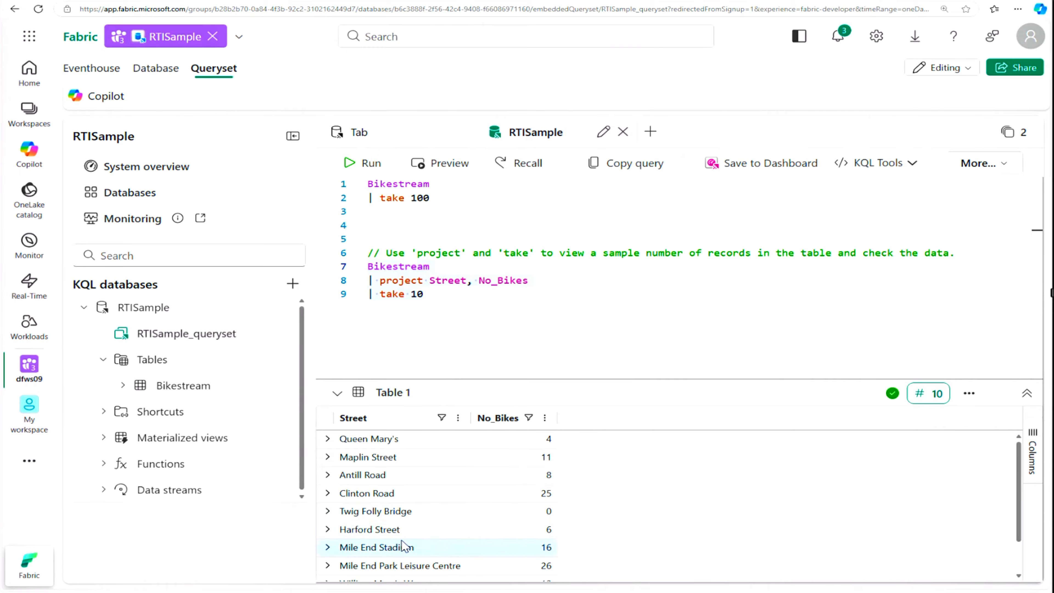
- Examine the comment line, the row limit and the projected Street and No_Bikes columns in the second query
left_click(379, 254)
left_click_drag(379, 254, 368, 253)
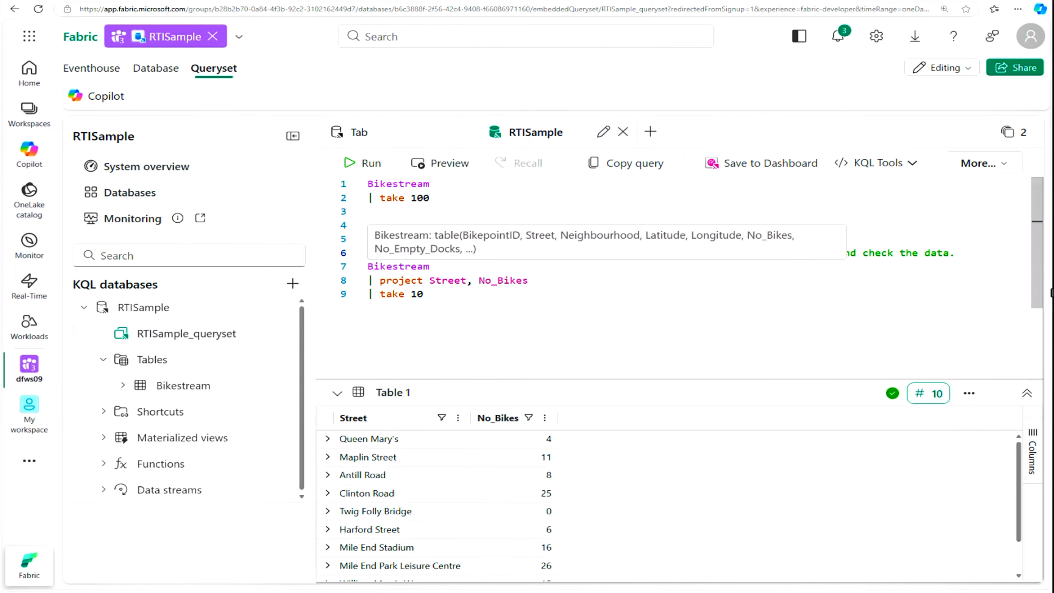
double_click(417, 294)
left_click(956, 253)
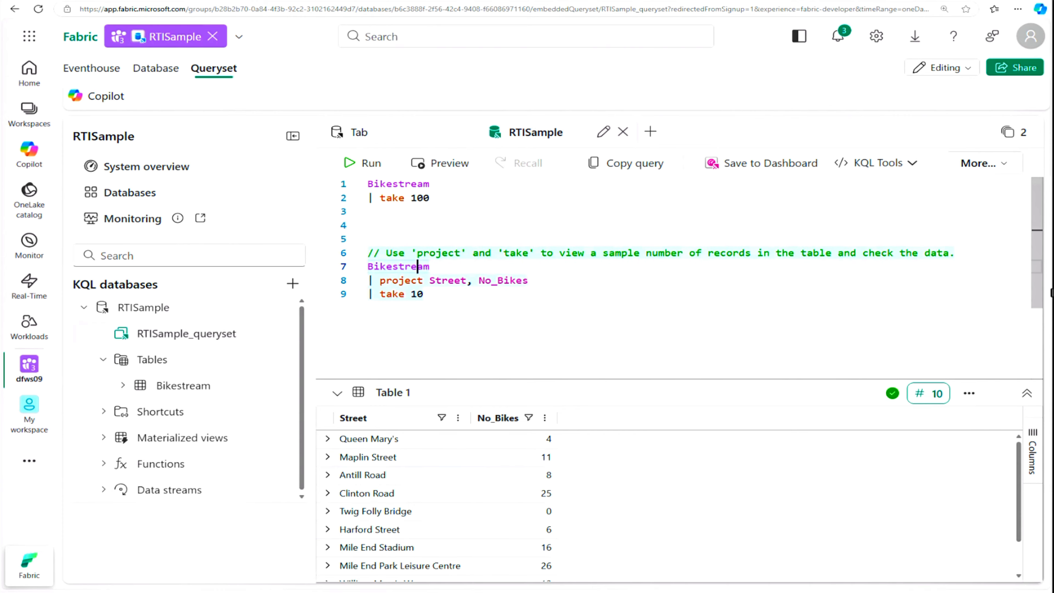
left_click(417, 267)
left_click(424, 294)
left_click(454, 280)
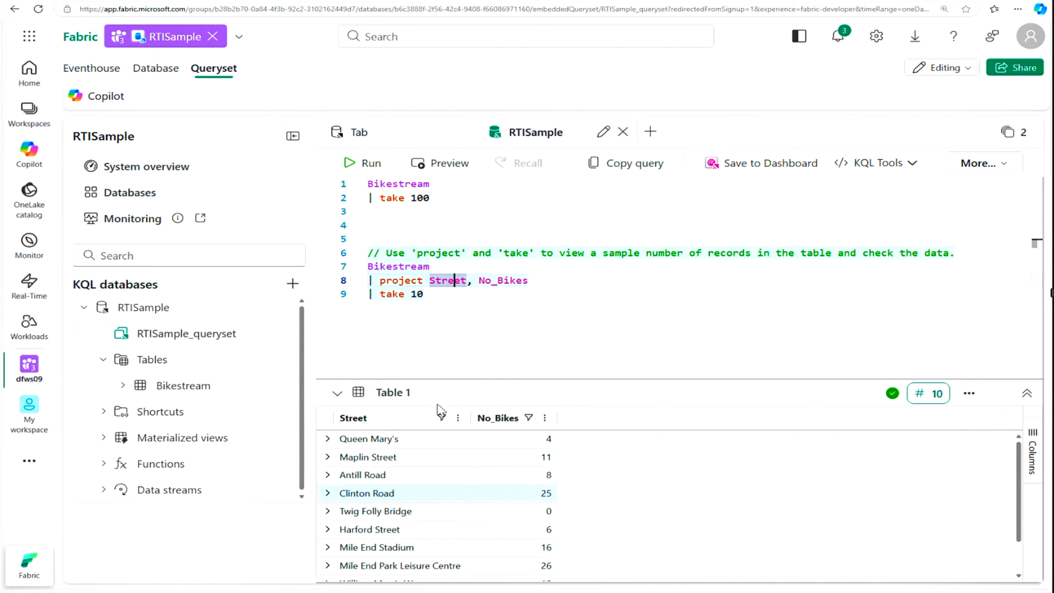
left_click(497, 280)
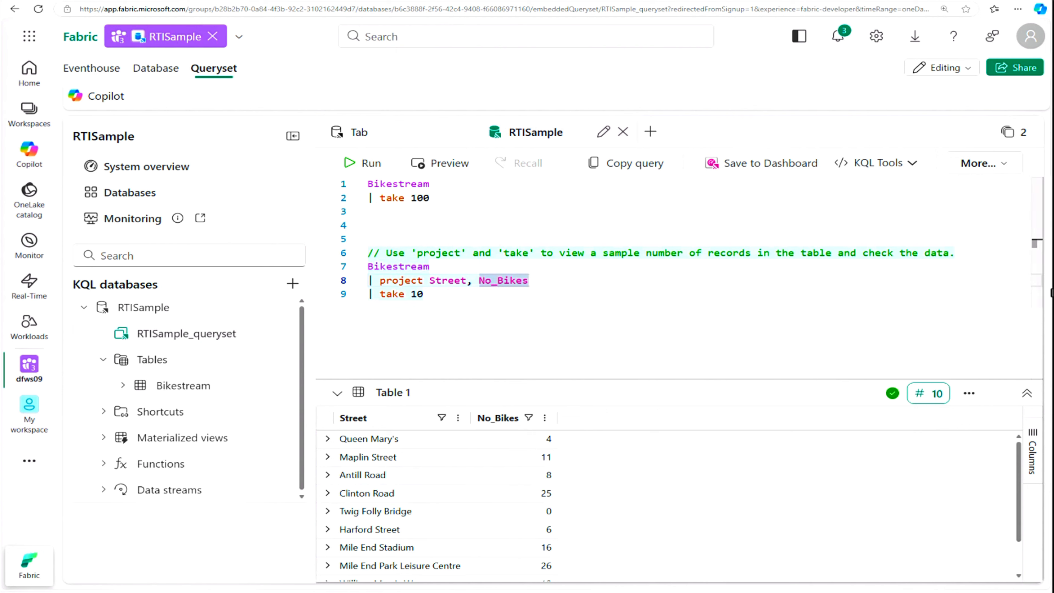
- Below the second query, add a Bikestream query projecting Street and No_Empty_Docks as "Number of Empty Docks" with take 10, and run only that query
left_click(424, 294)
key("Return")
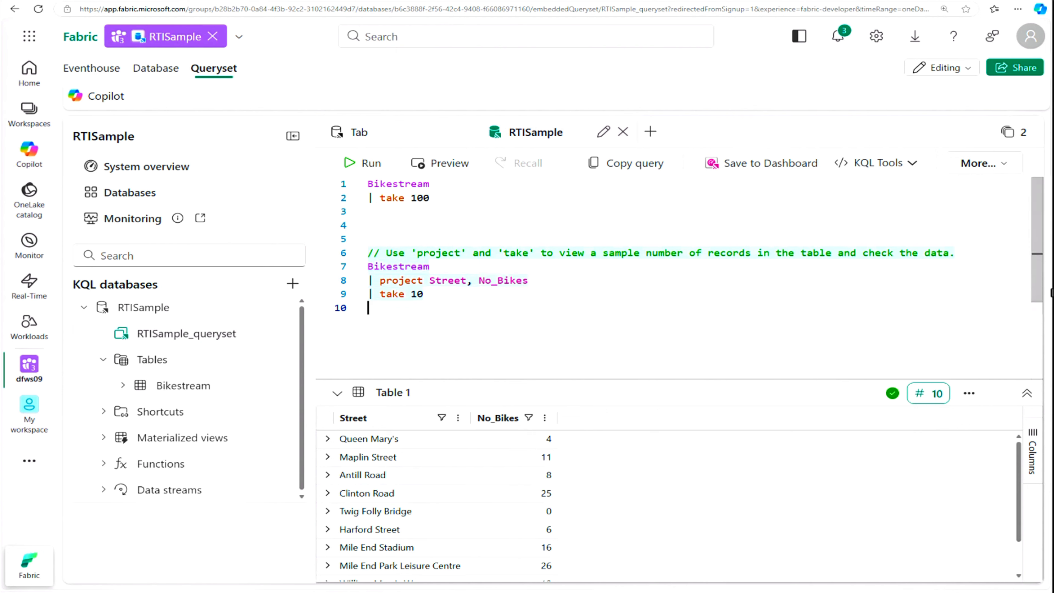
key("Return")
key("Return")
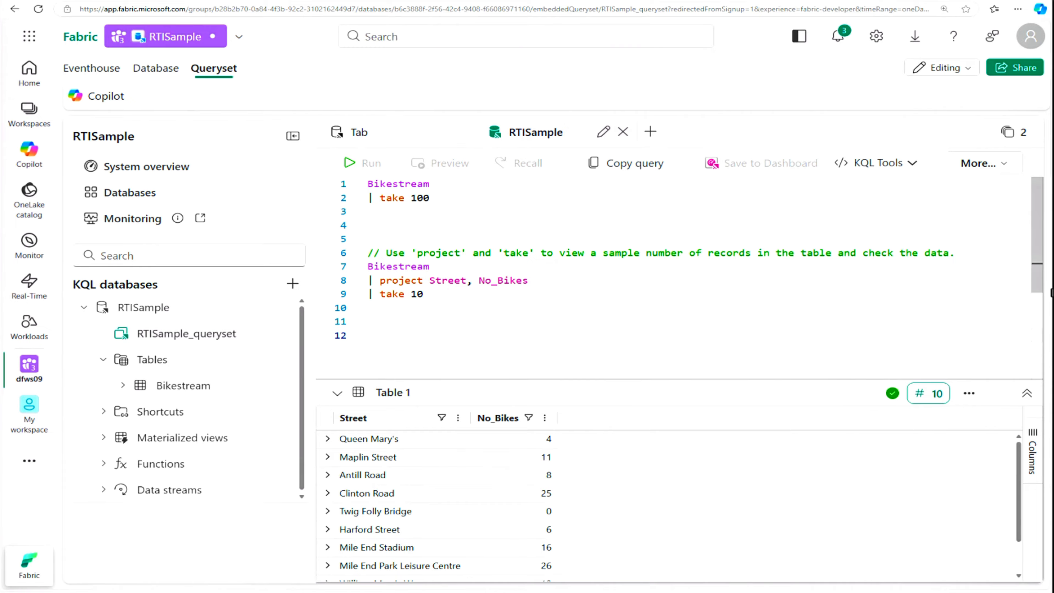
type("Bikestream | project Street, [\"Number of Empty Docks\"] = No_Empty_Docks | take 10")
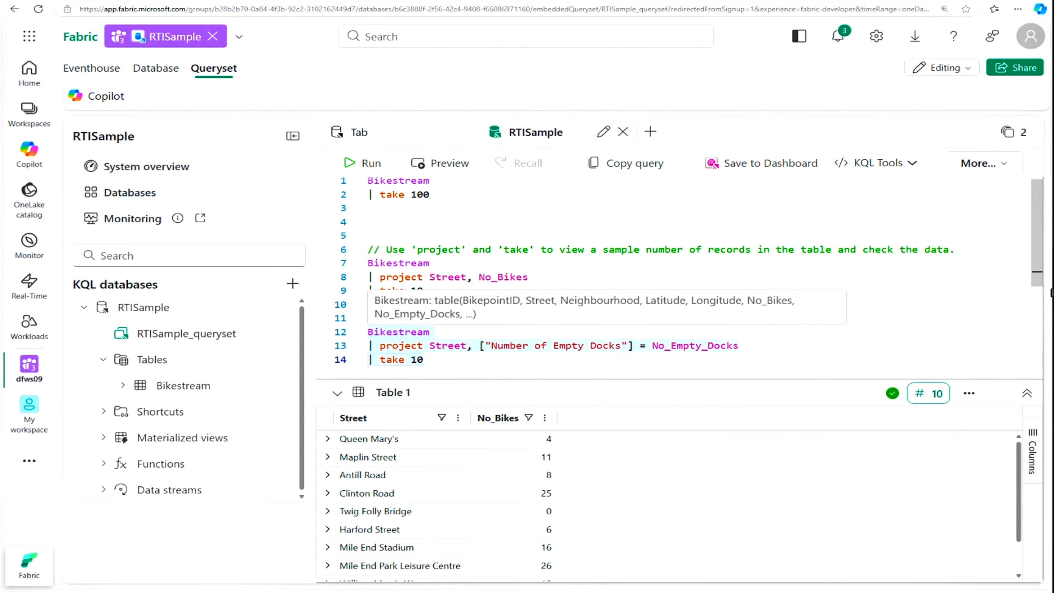
double_click(455, 346)
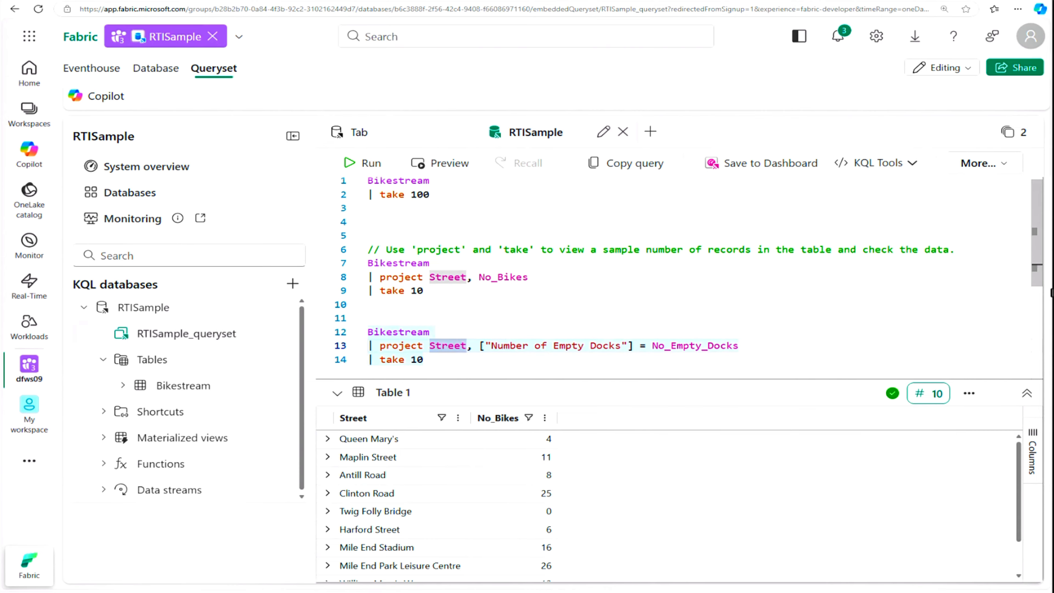
double_click(606, 346)
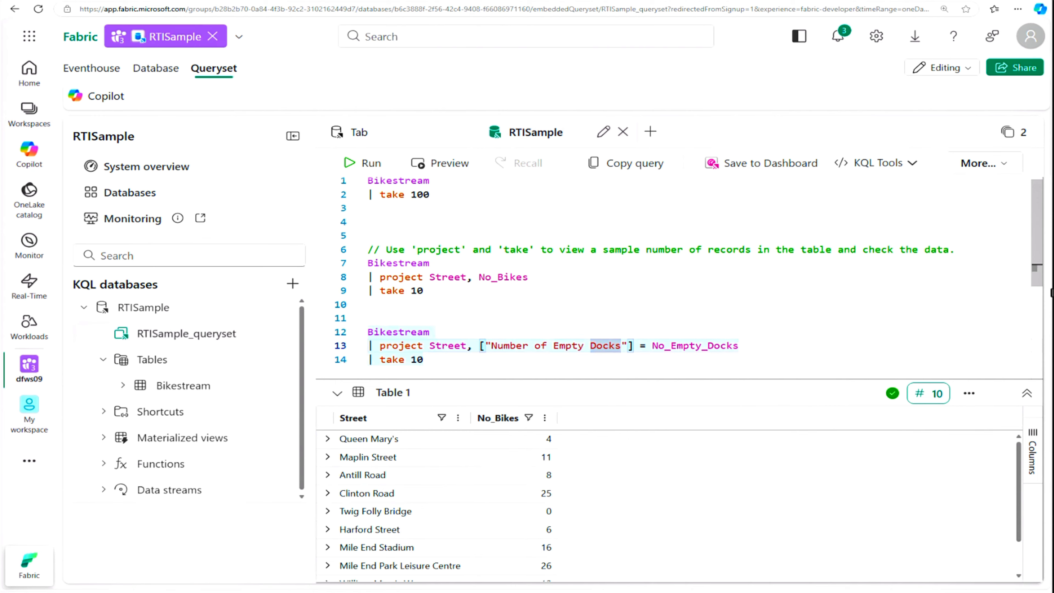
double_click(668, 346)
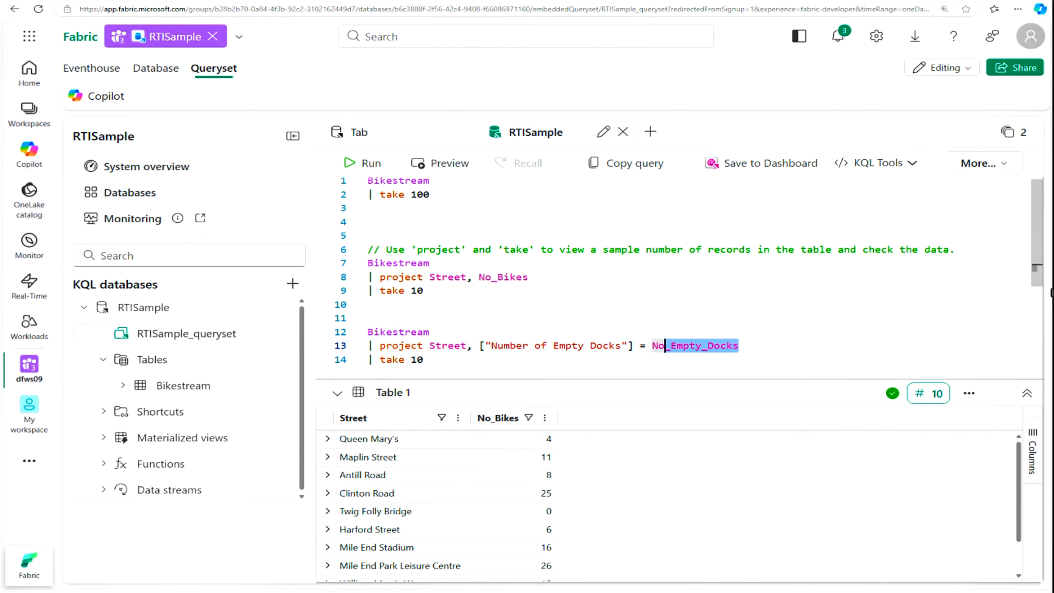
left_click(417, 359)
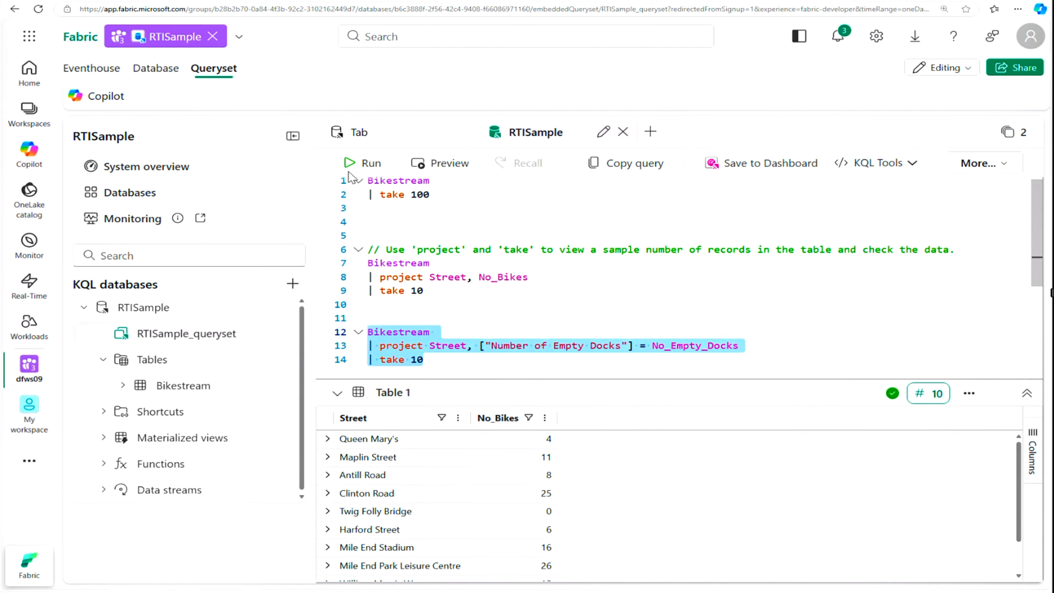
left_click(348, 164)
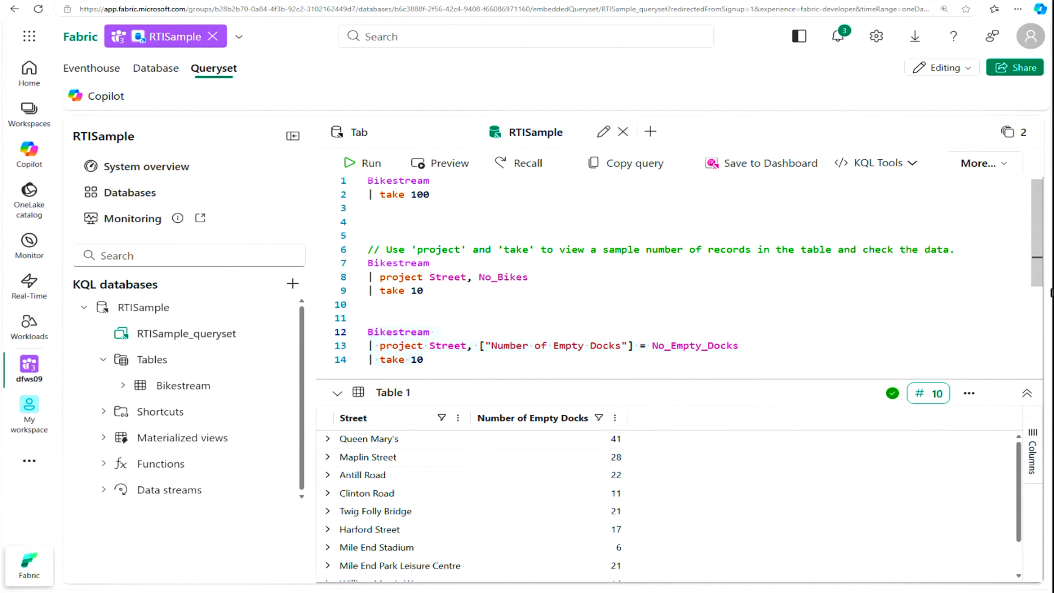
left_click_drag(619, 346, 516, 346)
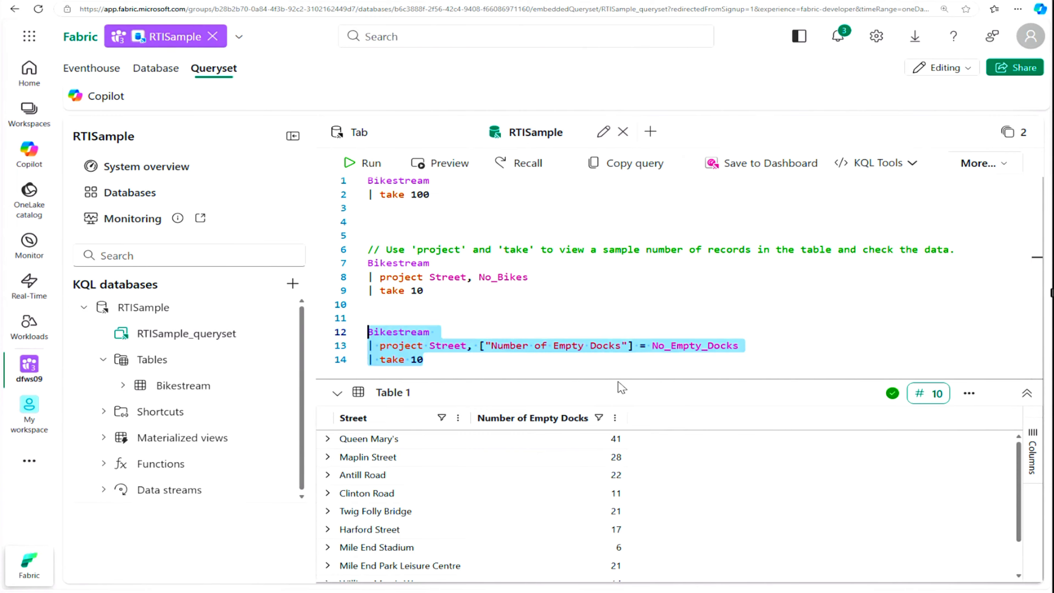
- Add a Bikestream query below the third one that summarizes sum(No_Bikes) as "Total Number of Bikes", and run only that query
left_click(494, 363)
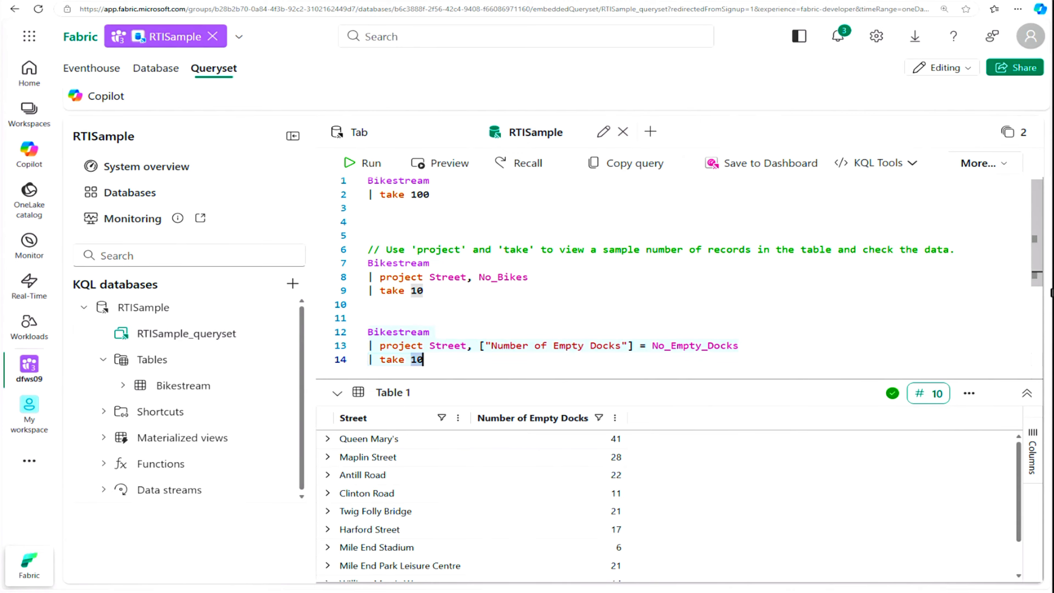
key("Return")
key("Return")
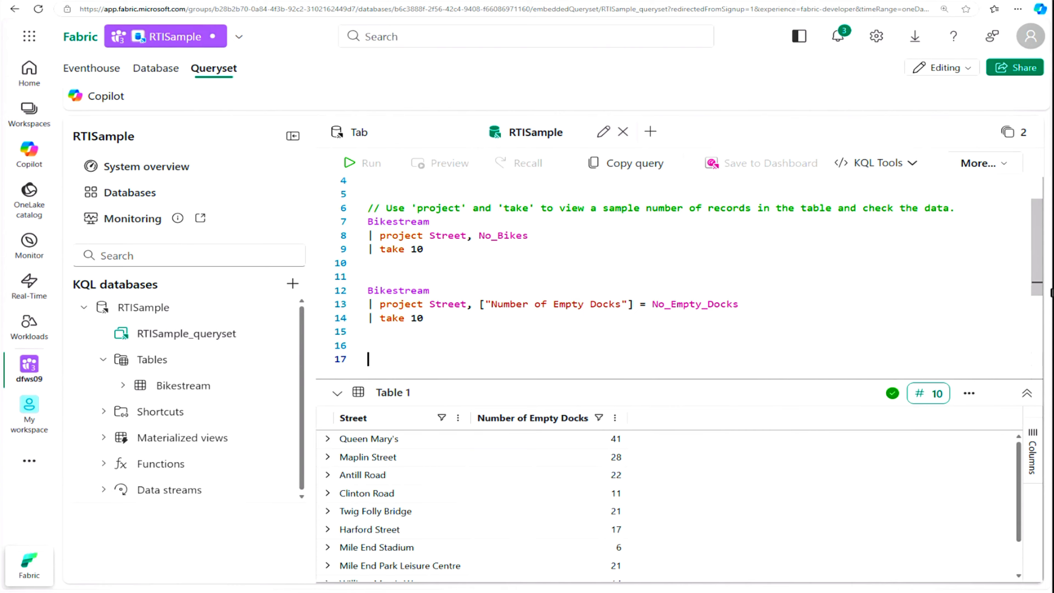
type("Bikestream | summarize [\"Total Number of Bikes\"] = sum(No_Bikes)")
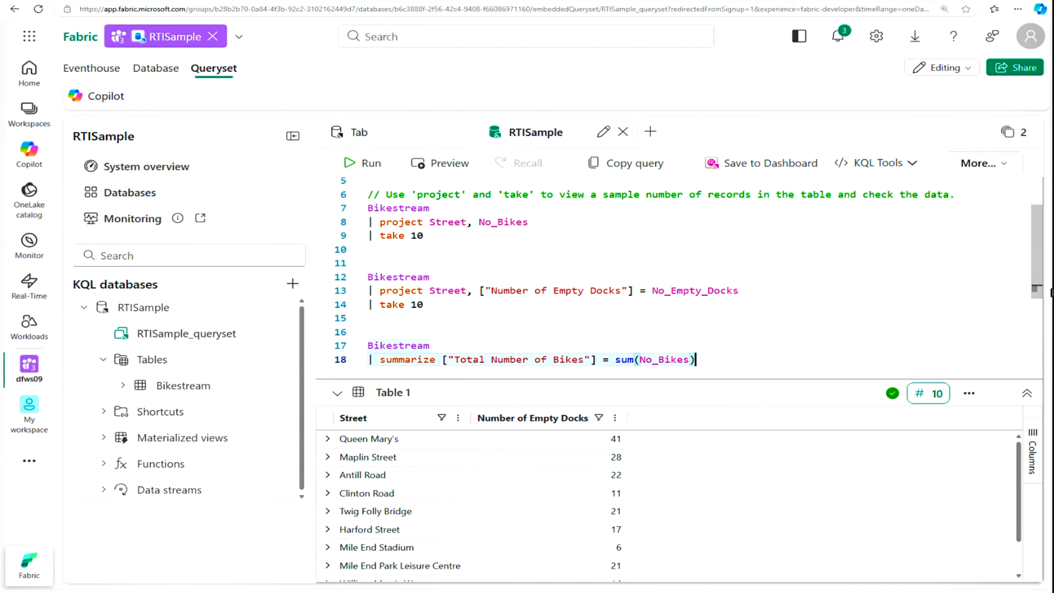
left_click_drag(696, 359, 369, 341)
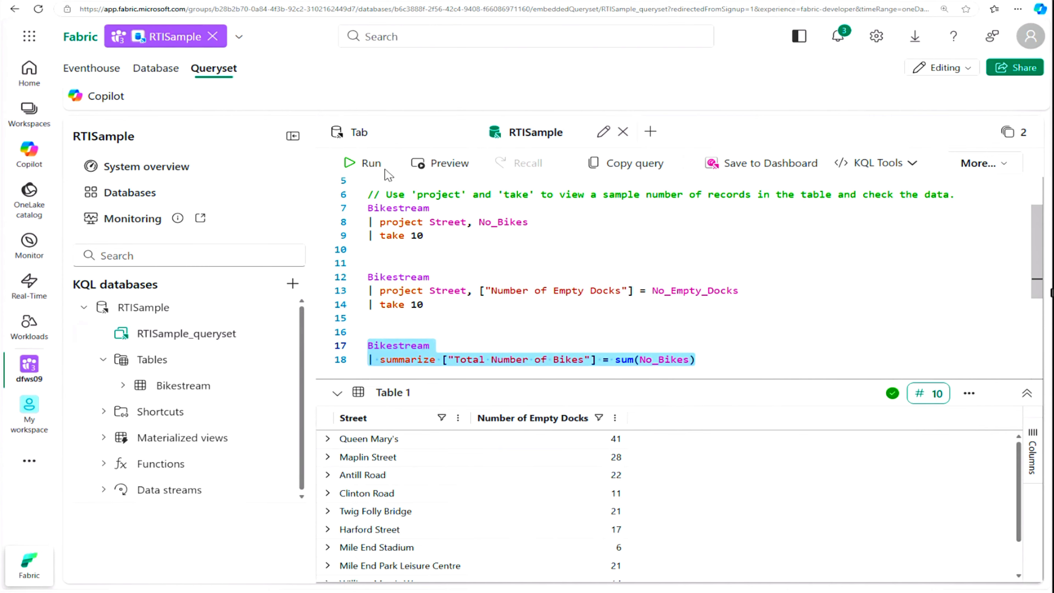
left_click(356, 166)
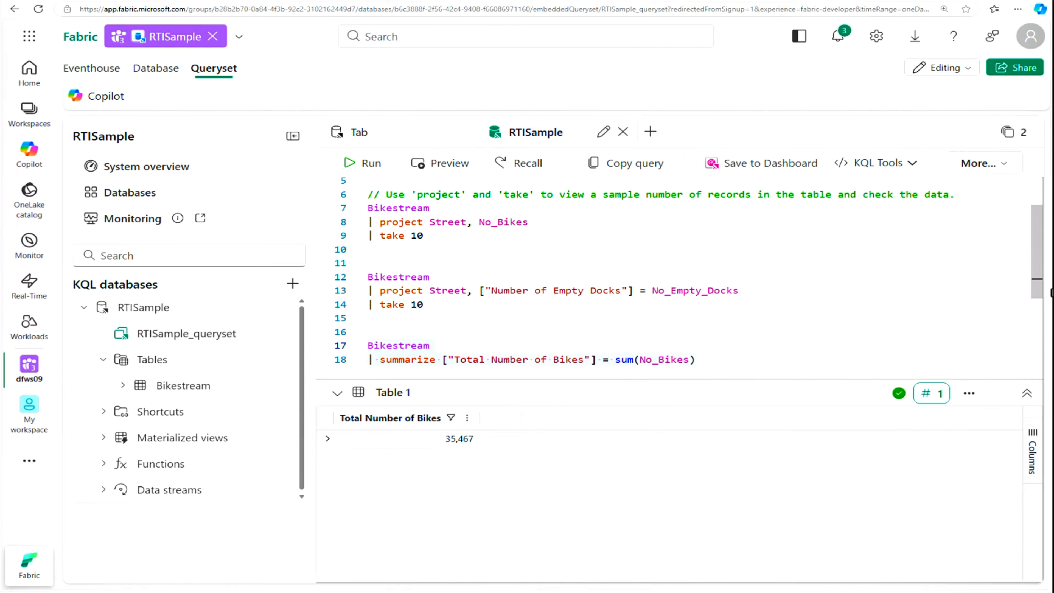
- Add and run a Bikestream query summarizing sum(No_Bikes) as "Total Number of Bikes" by Neighbourhood, projecting Neighbourhood and the total
left_click(723, 368)
key("Return")
key("Return")
key("Return")
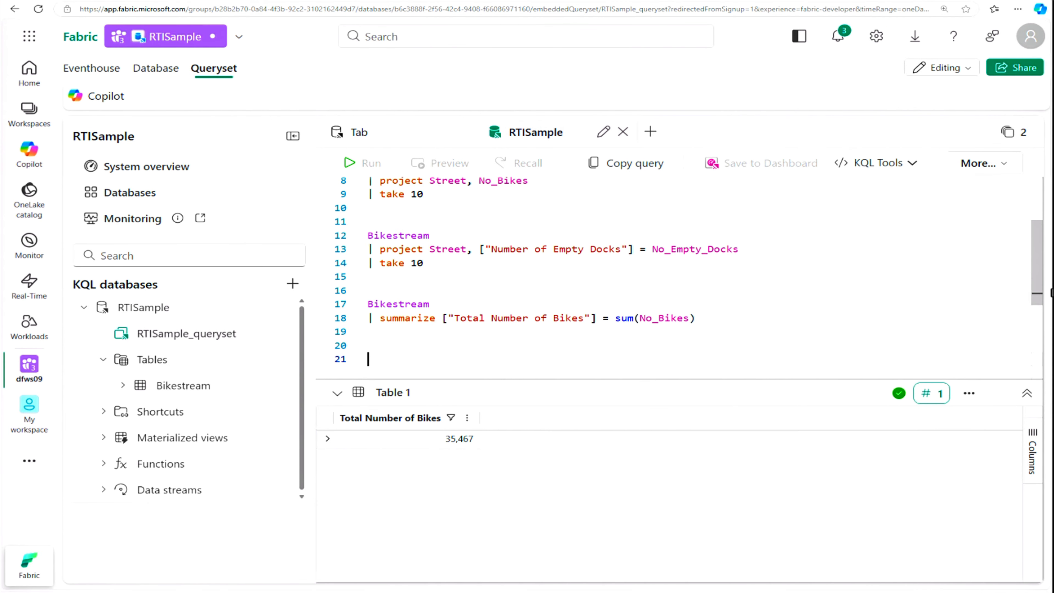
type("Bikestream | summarize [\"Total Number of Bikes\"] = sum(No_Bikes) by Neighbourhood | project Neighbourhood, [\"Total Number of Bikes\"]")
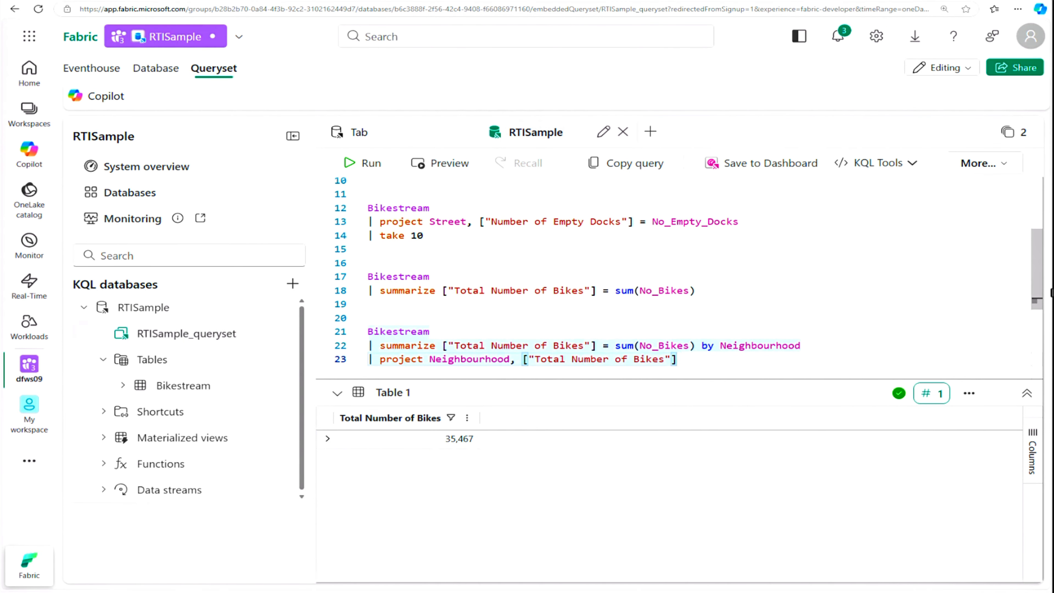
left_click(436, 359)
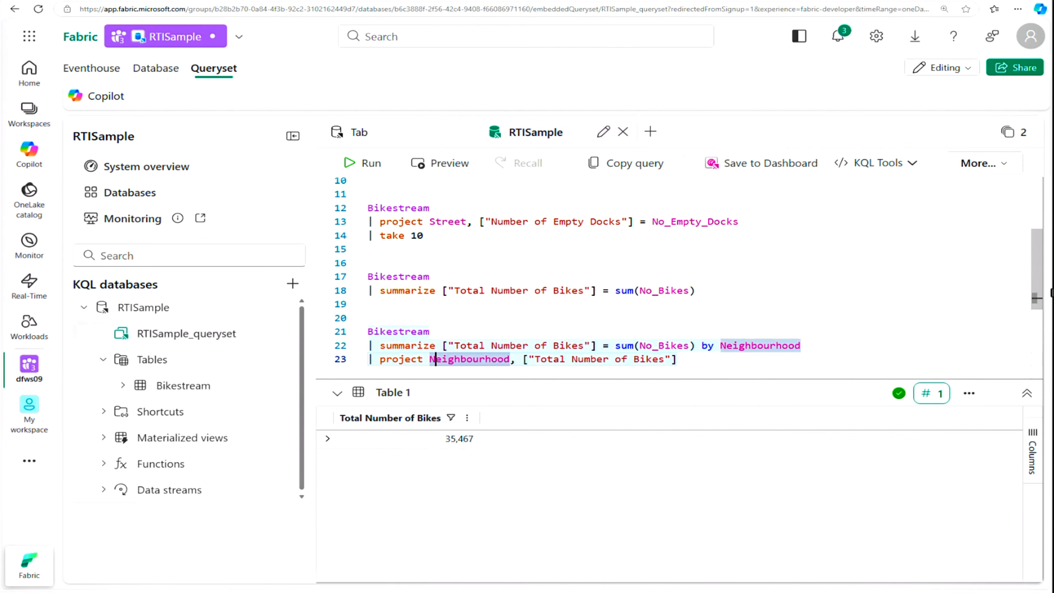
left_click_drag(678, 359, 367, 332)
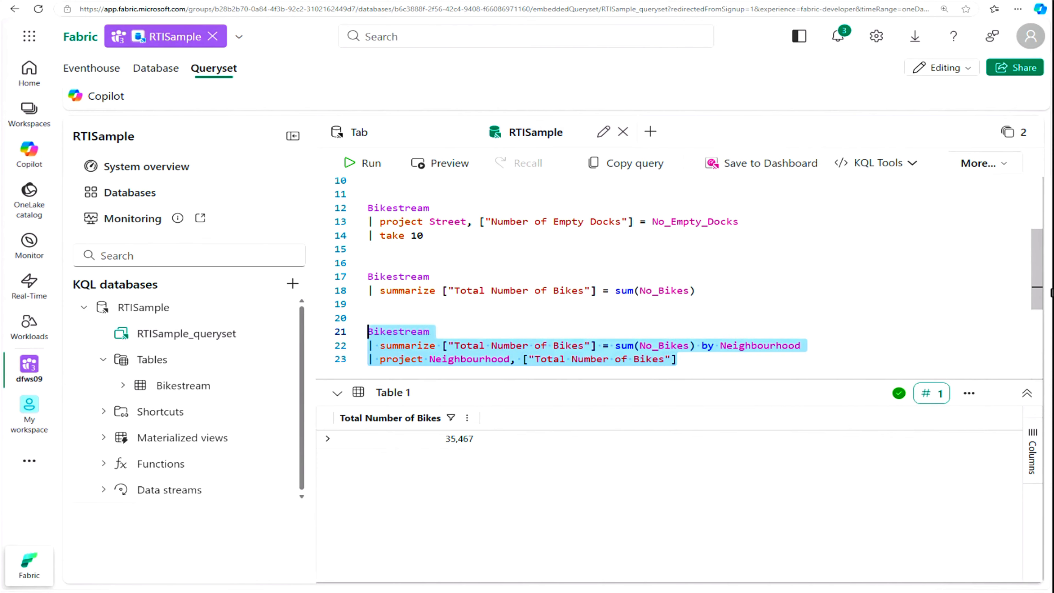
left_click(365, 163)
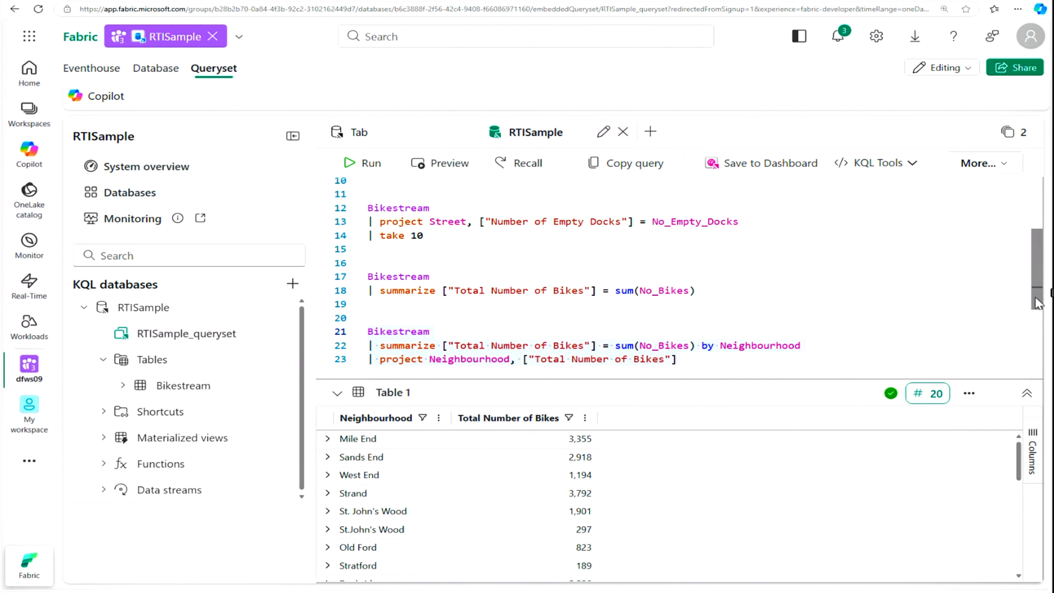
scroll(1037, 287, "down", 3)
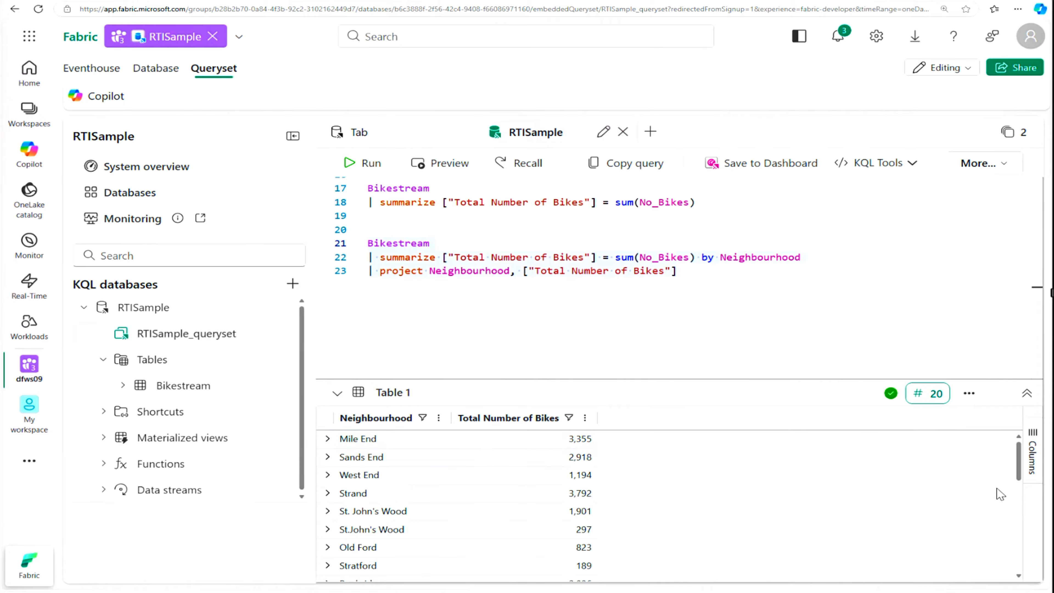
scroll(1018, 465, "down", 5)
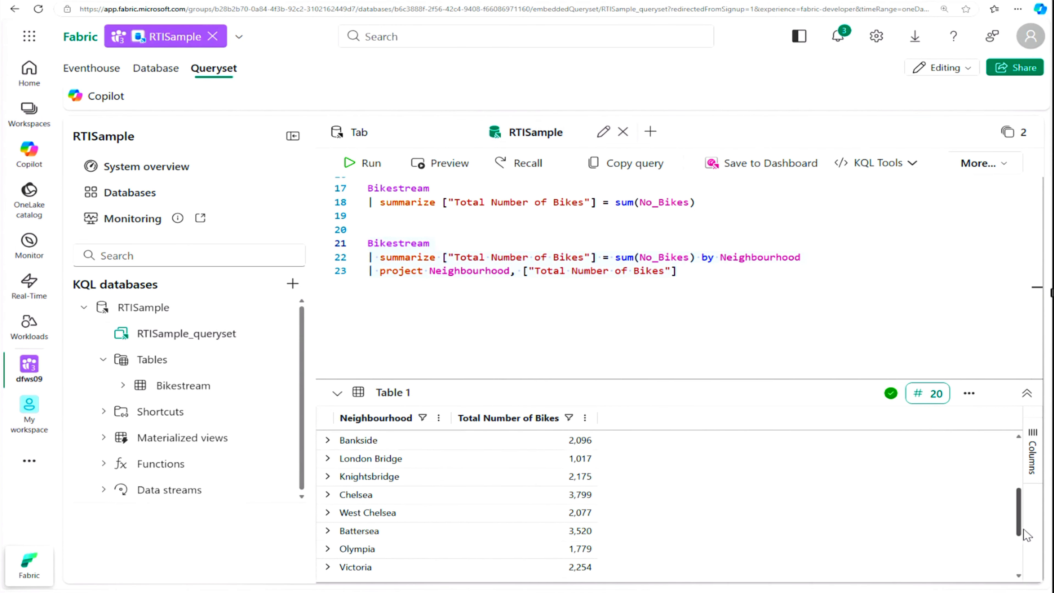
left_click_drag(1016, 513, 1016, 436)
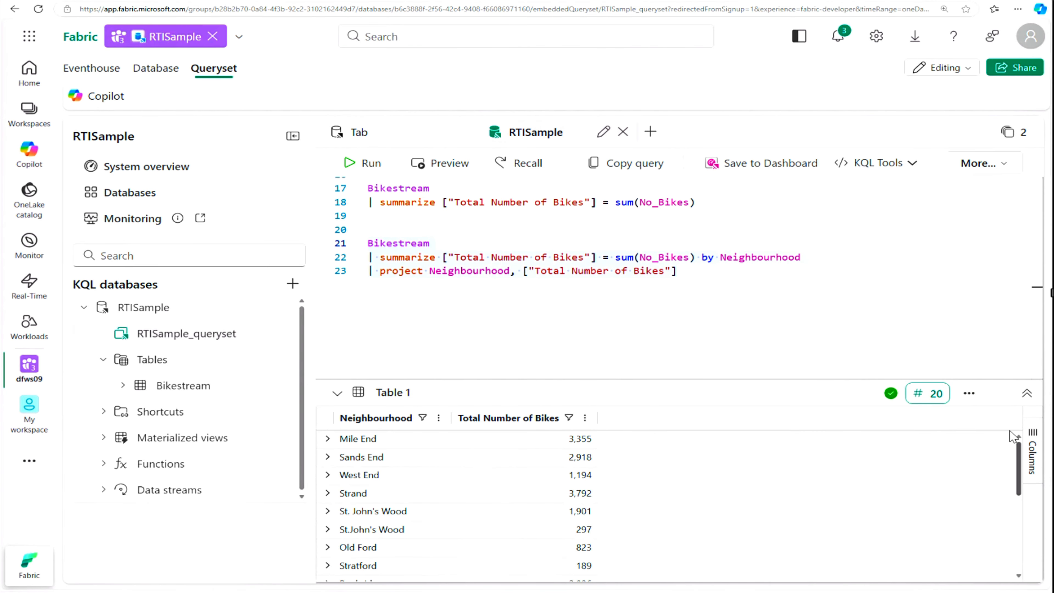
- Add another per-Neighbourhood bike total query, projecting Neighbourhood through case() with isempty or isnull returning "Unidentified", plus "Total Number of Bikes"
left_click(421, 310)
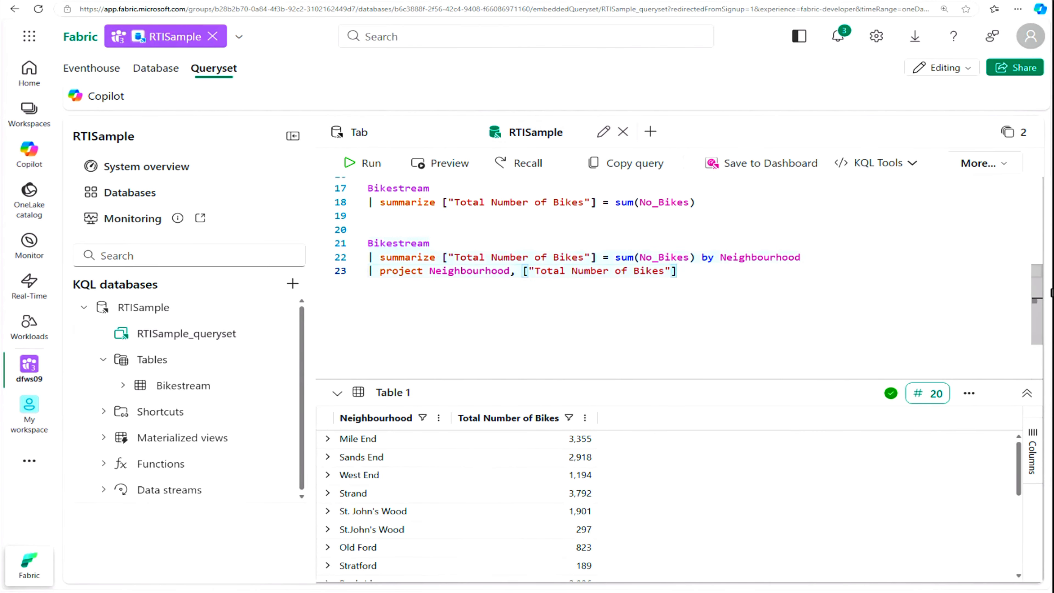
key("Return")
key("Return")
key("Return")
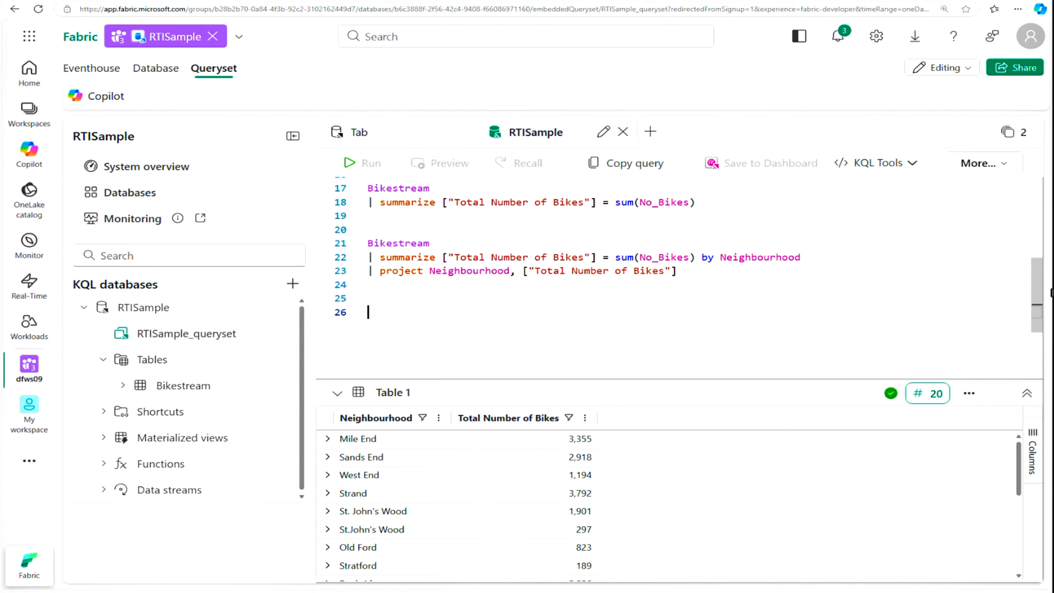
type("Bikestream | summarize [\"Total Number of Bikes\"] = sum(No_Bikes) by Neighbourhood | project Neighbourhood = case(isempty(Neighbourhood) or isnull(Neighbourhood), \"Unidentified\", Neighbourhood), [\"Total Number of Bikes\"]")
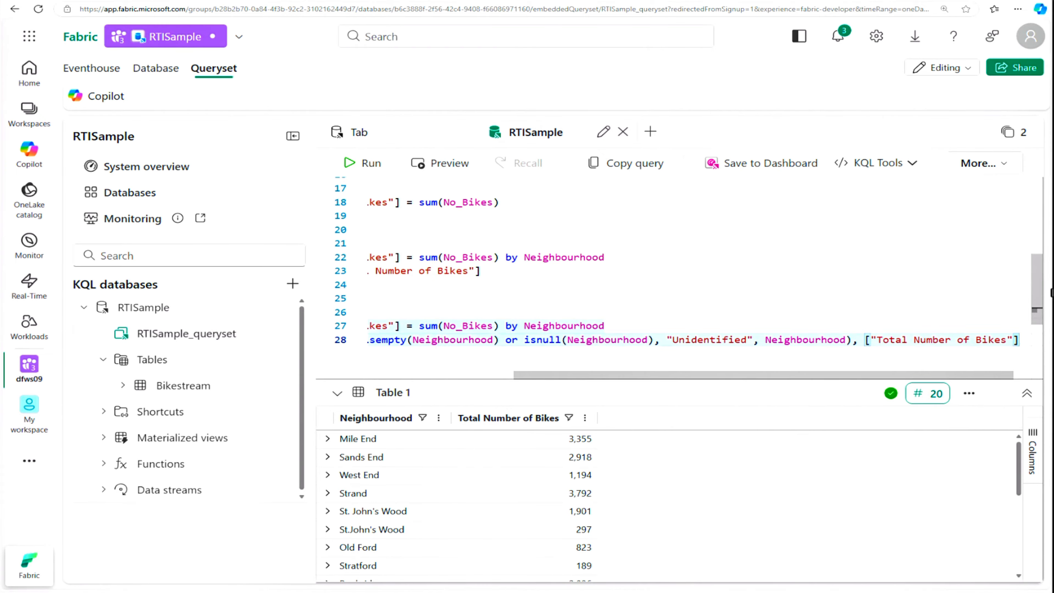
left_click(442, 375)
left_click_drag(445, 379, 372, 378)
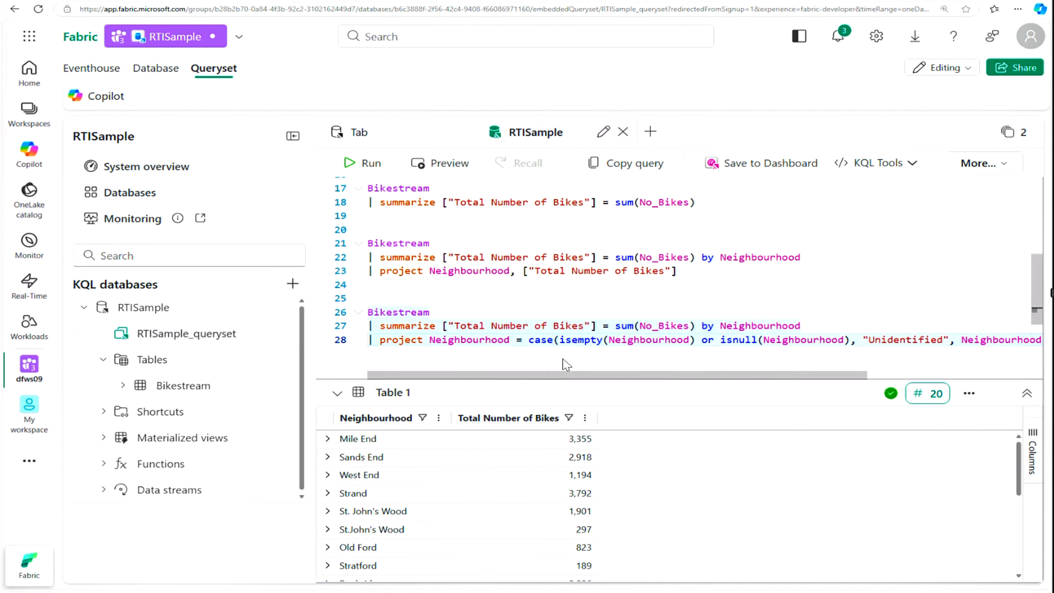
- Check the isempty and isnull conditions, and run only the query that labels missing neighbourhoods as "Unidentified"
double_click(582, 340)
left_click(726, 340)
double_click(727, 340)
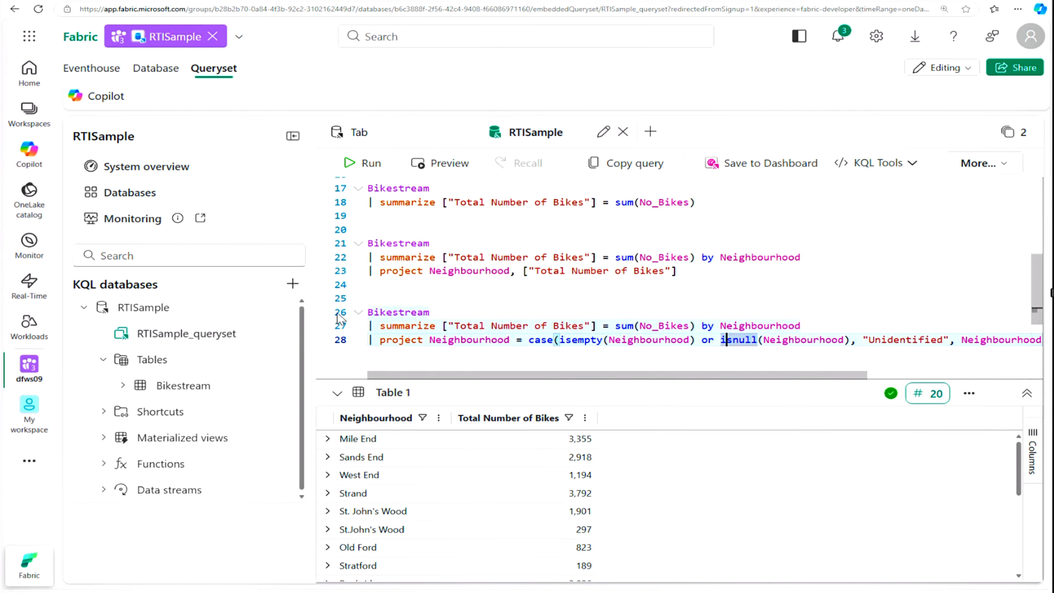
left_click(358, 313)
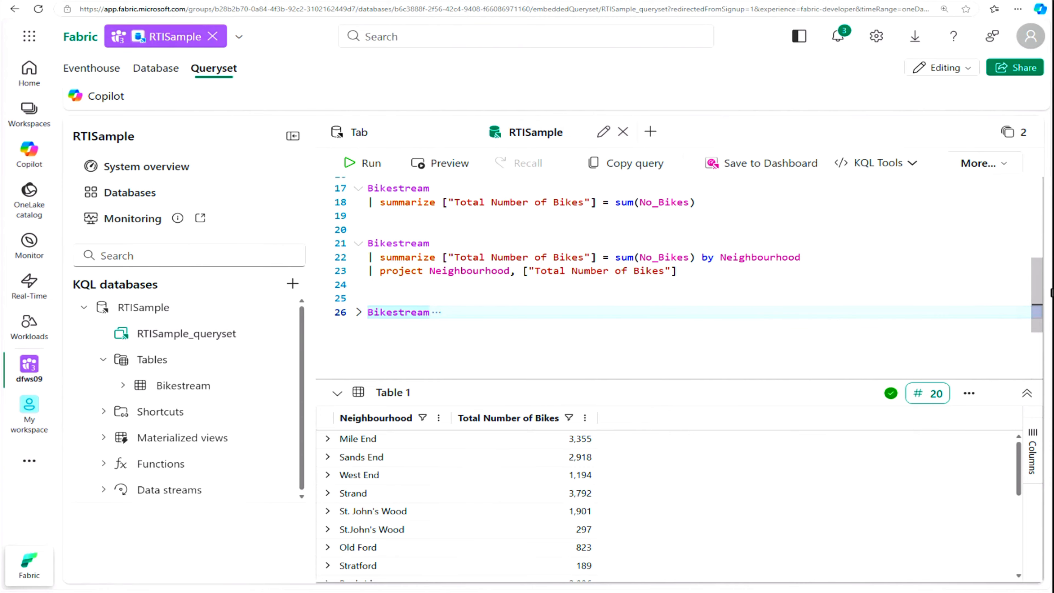
left_click(358, 312)
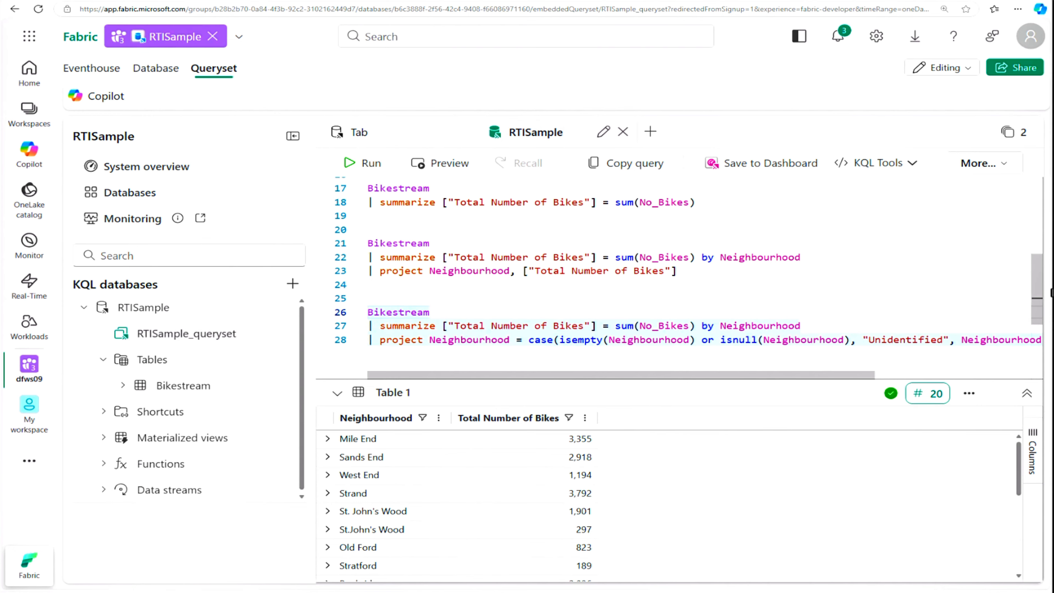
key("ctrl+shift+End")
key("ctrl+c")
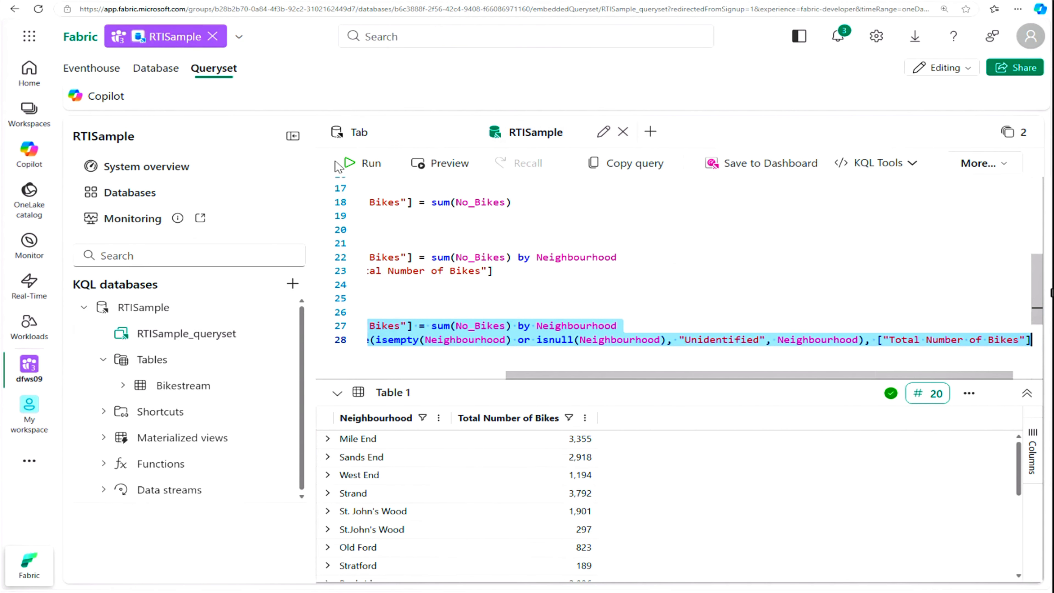
left_click(358, 162)
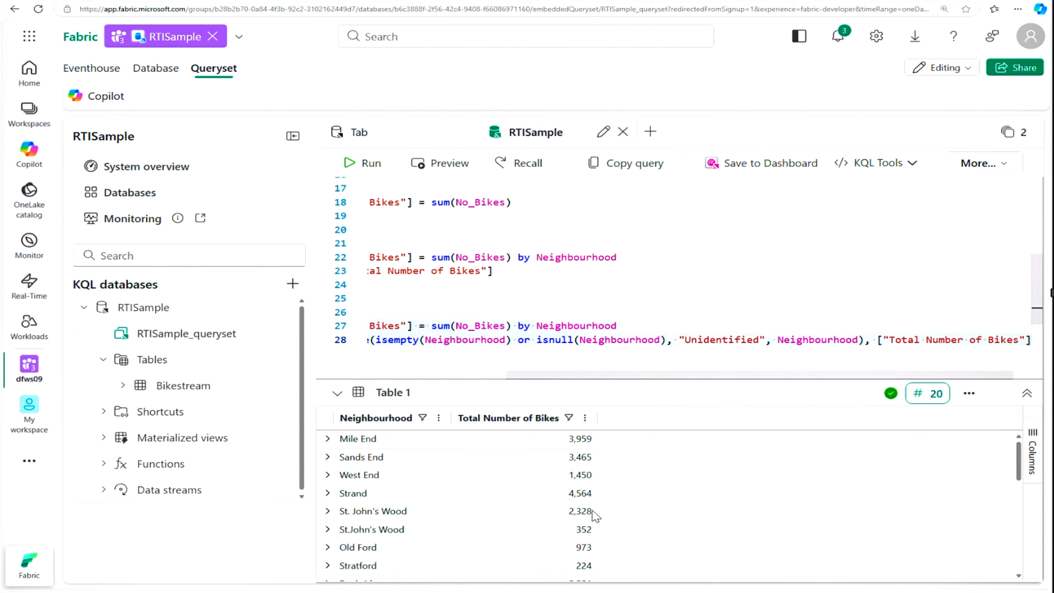
scroll(593, 512, "down", 5)
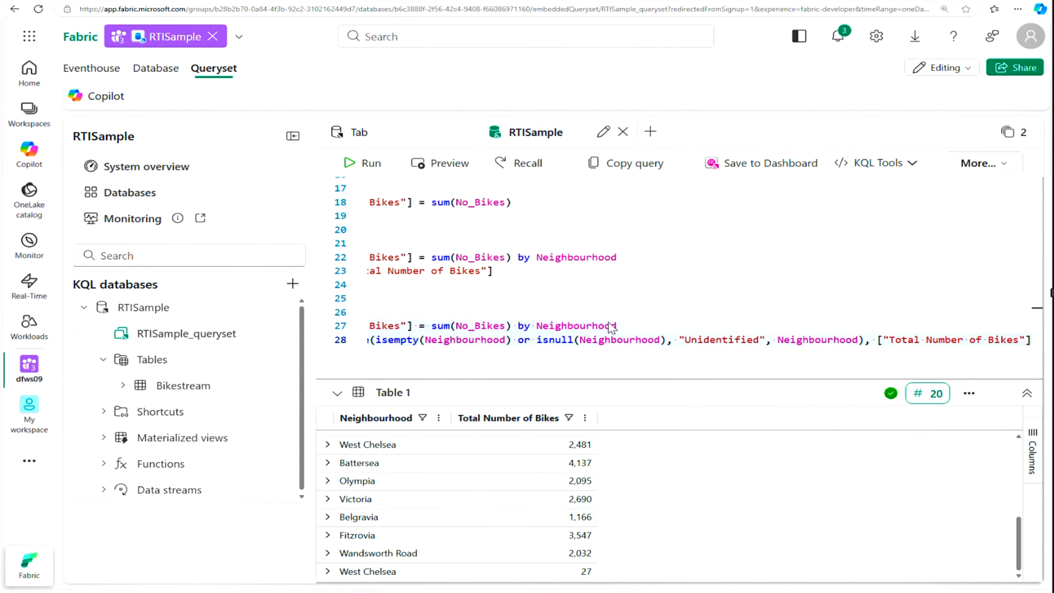
left_click_drag(508, 375, 314, 385)
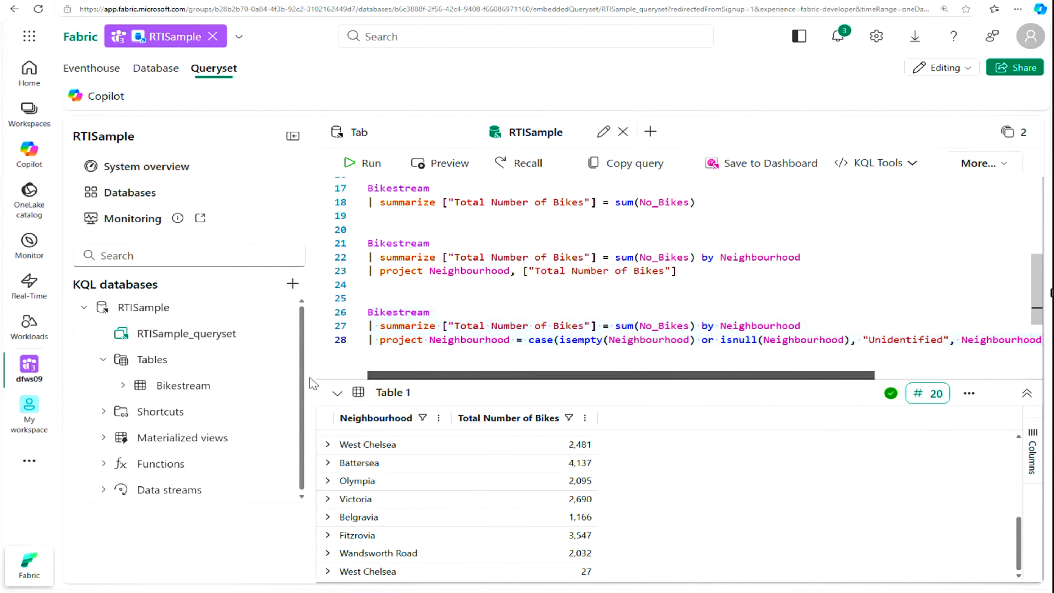
- Add the per-Neighbourhood bike total query with the "Unidentified" case() again, ending in sort by Neighbourhood asc, and run only that query
left_click(448, 358)
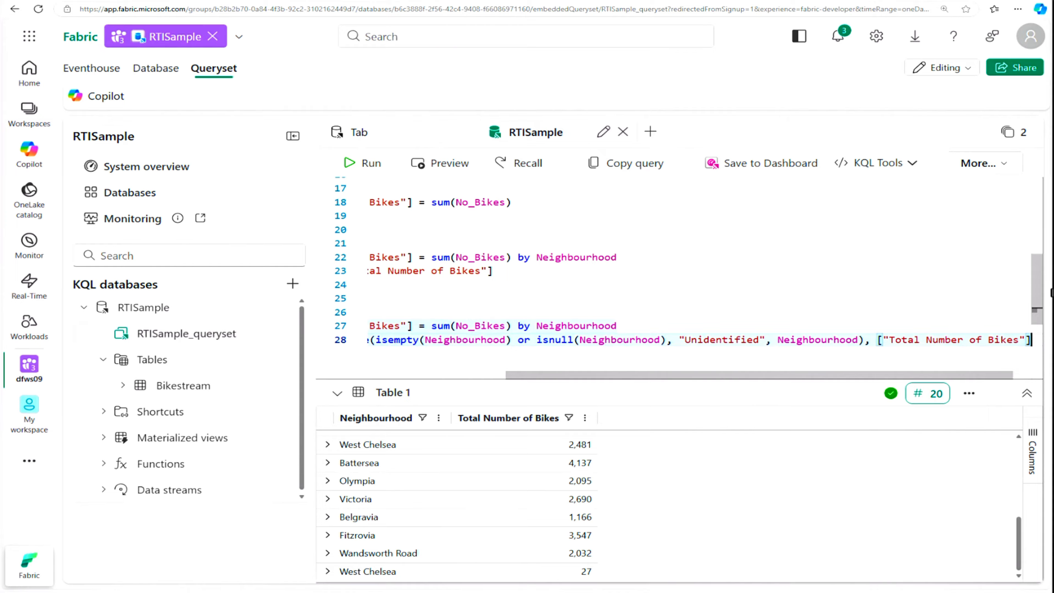
key("Return")
key("Return")
key("Return")
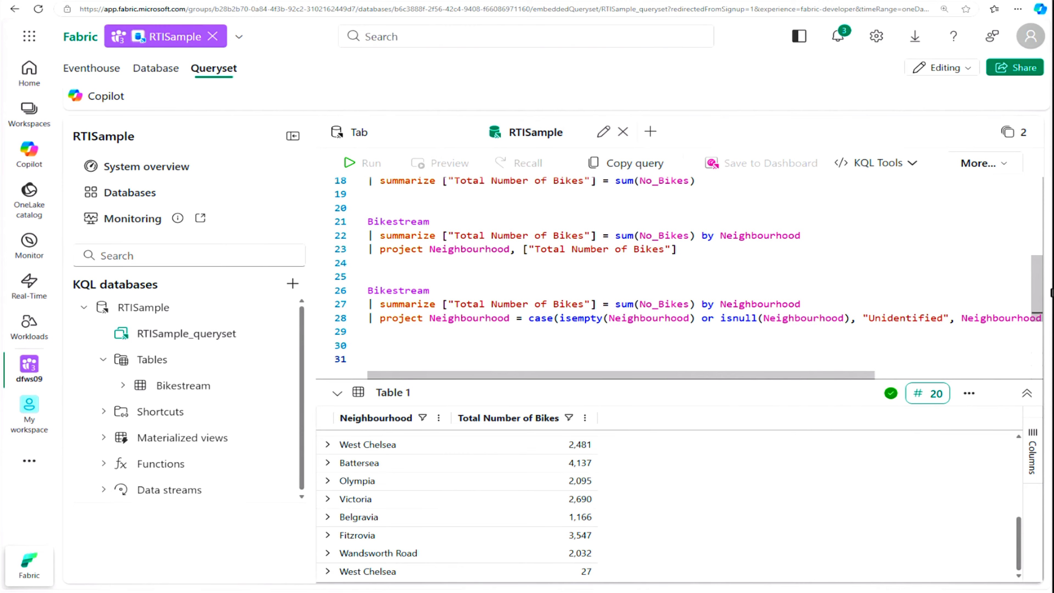
key("ctrl+v")
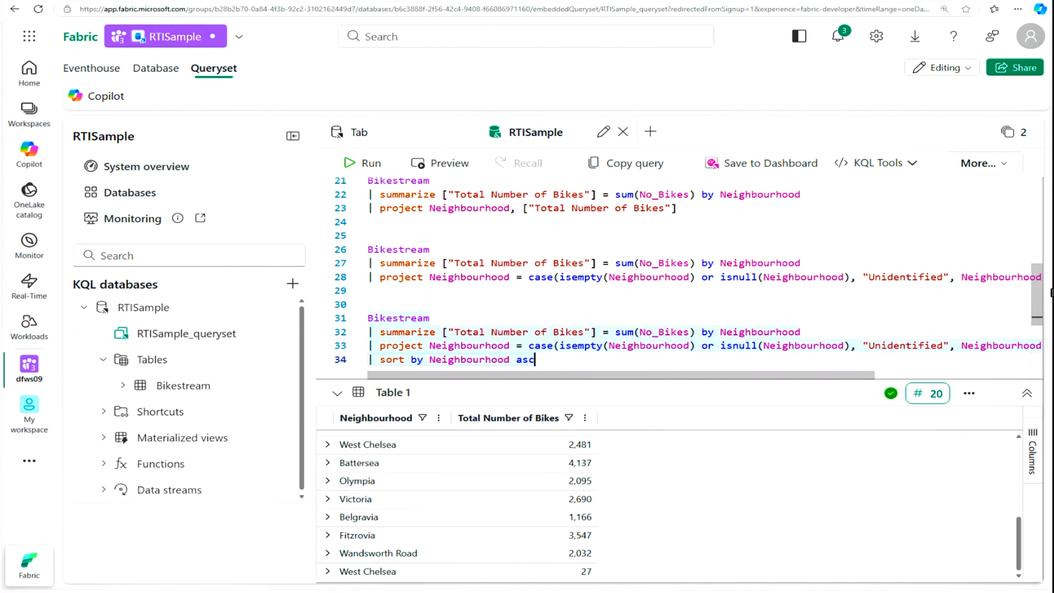
left_click_drag(536, 360, 367, 319)
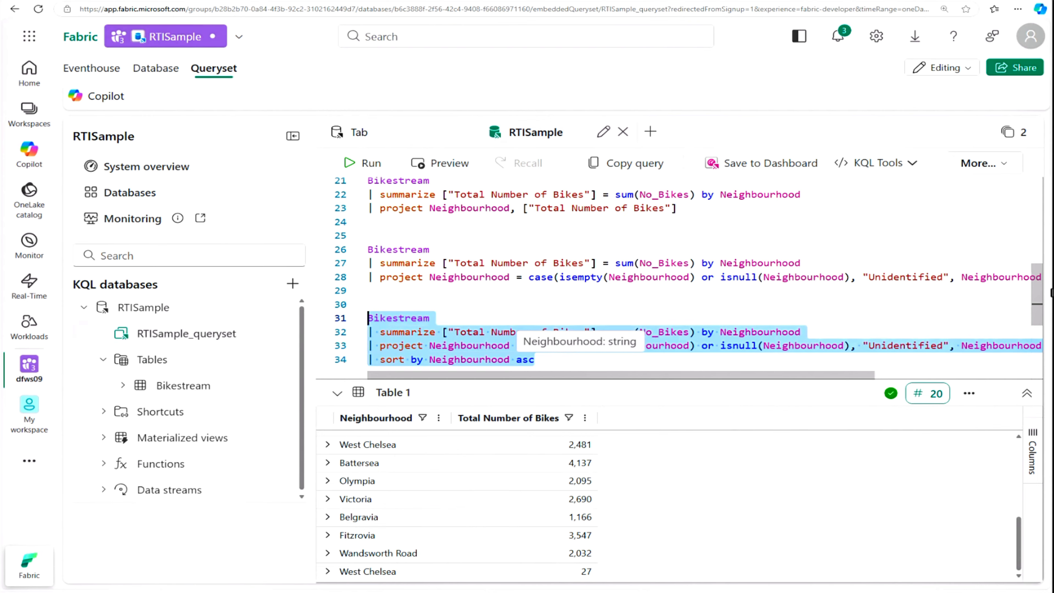
left_click(367, 163)
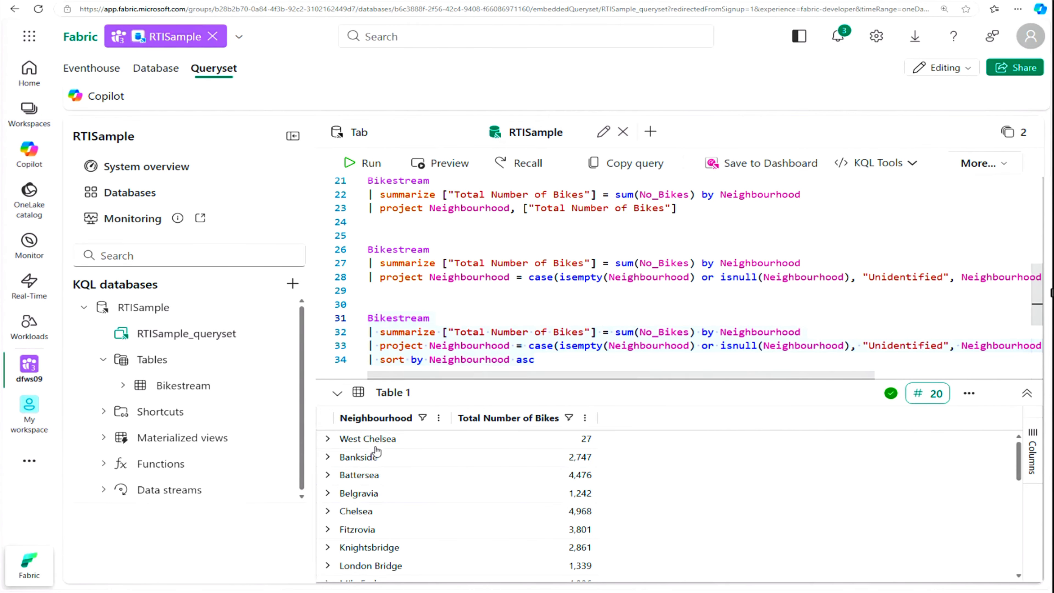
scroll(329, 533, "down", 5)
scroll(329, 533, "up", 8)
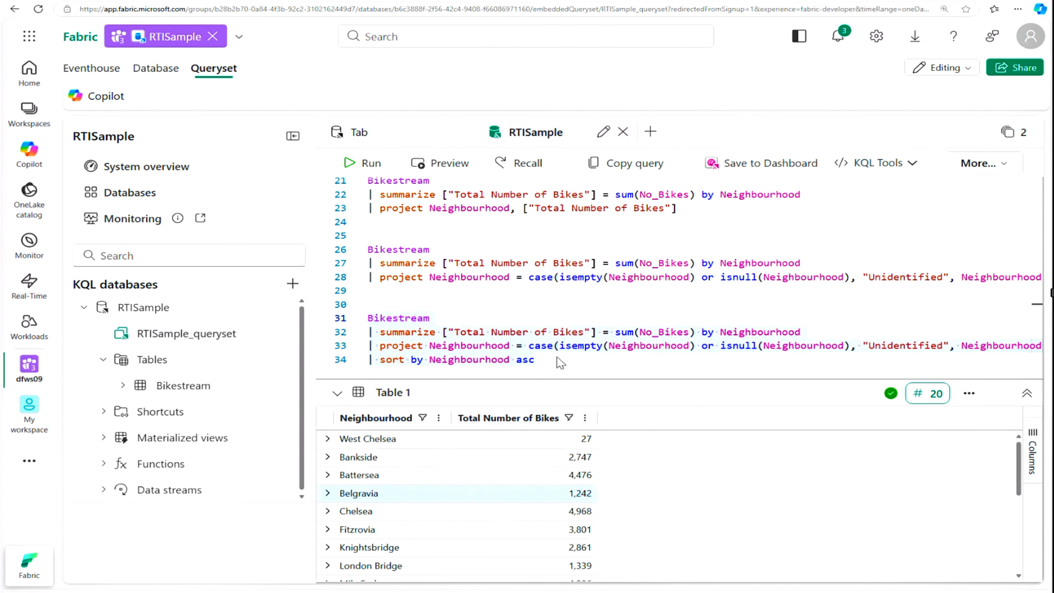
- Change the last query's Neighbourhood sort order to desc and run only that query
double_click(526, 359)
key("BackSpace")
key("BackSpace")
key("BackSpace")
type("d")
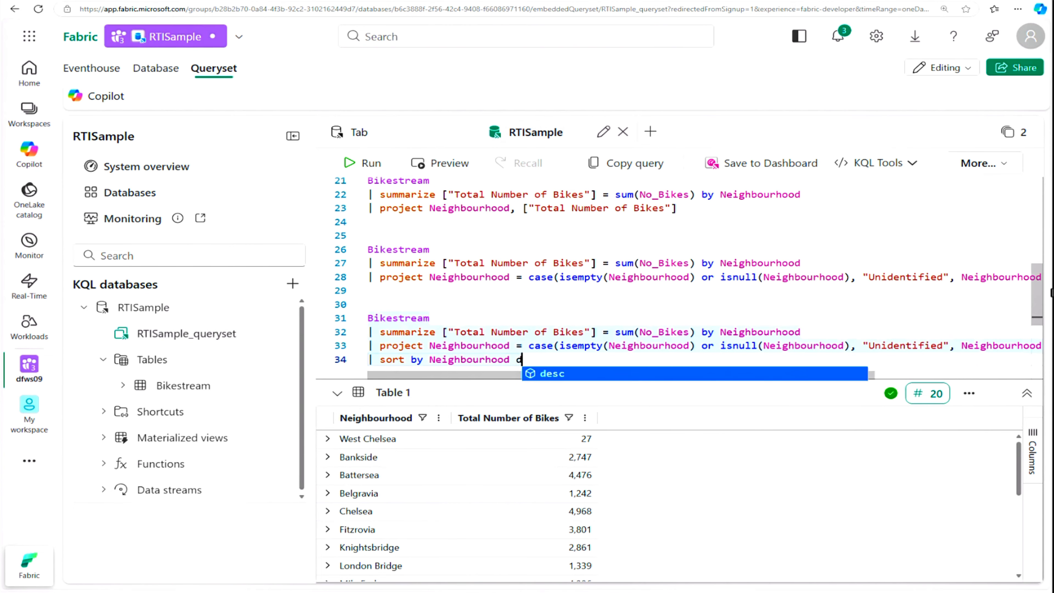
type("esc")
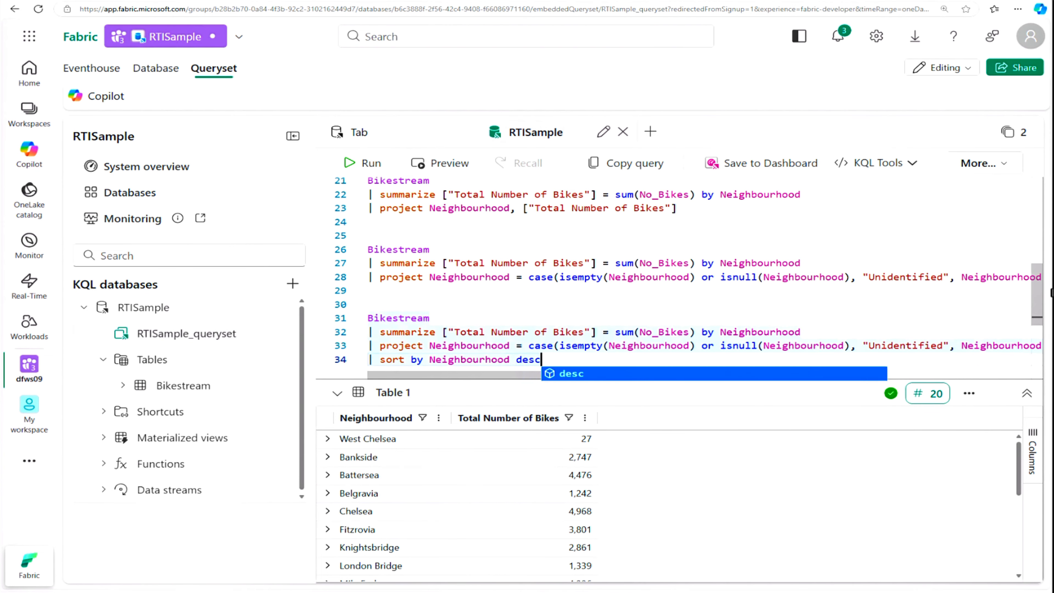
key("shift+Up")
key("shift+Up")
key("shift+Up")
key("shift+Home")
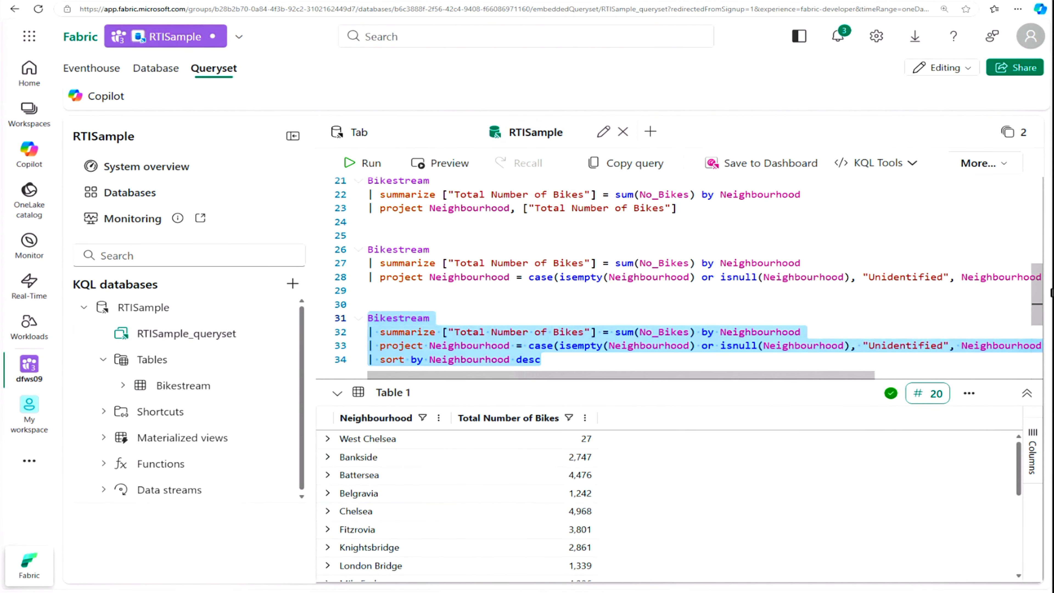
left_click(351, 165)
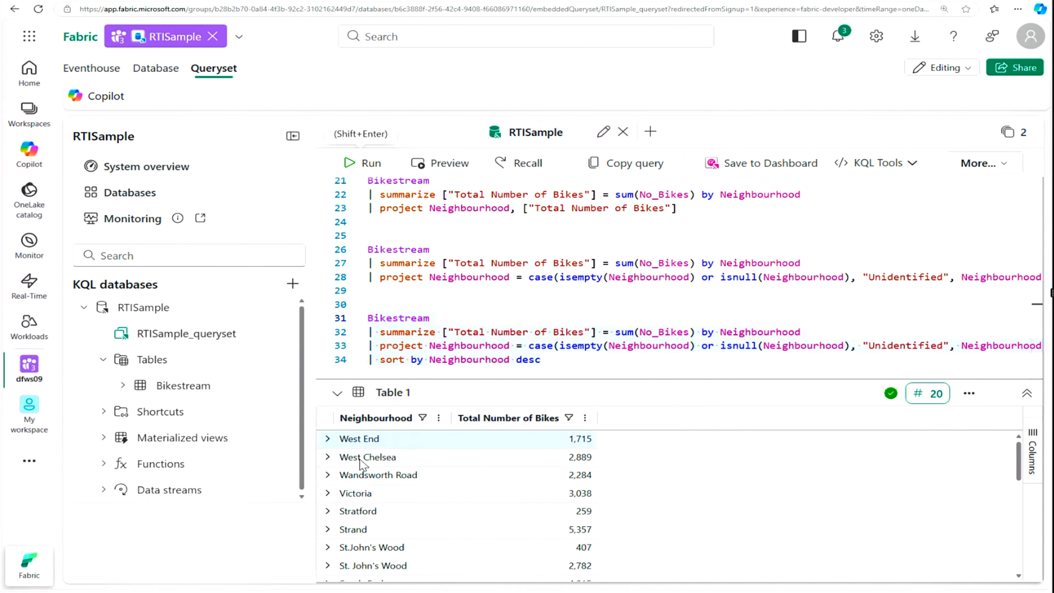
- Browse the sorted results, expanding and collapsing the details of the West End and West Chelsea rows
scroll(362, 532, "down", 5)
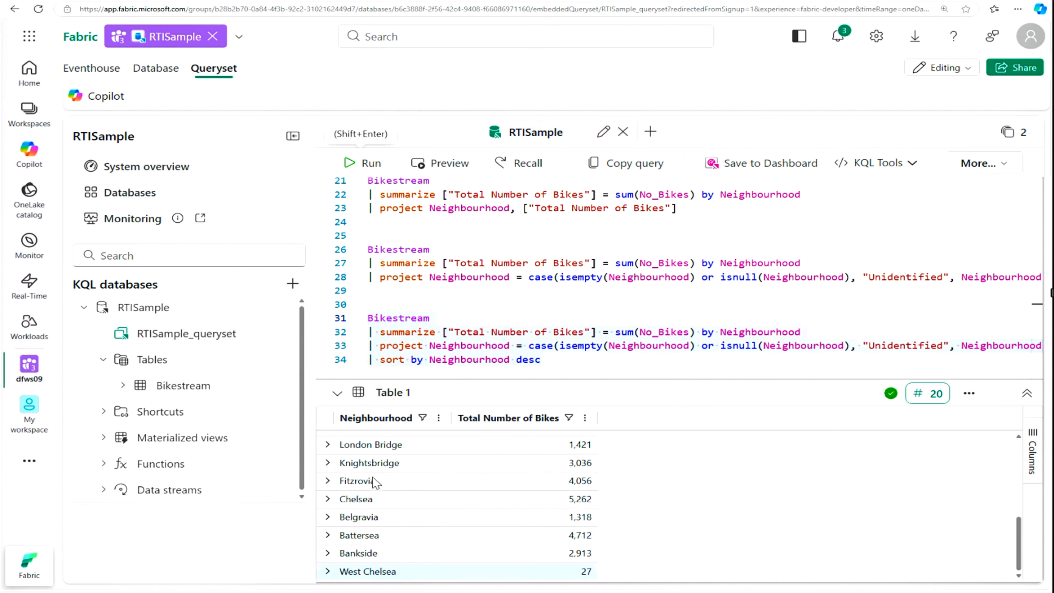
scroll(378, 492, "up", 5)
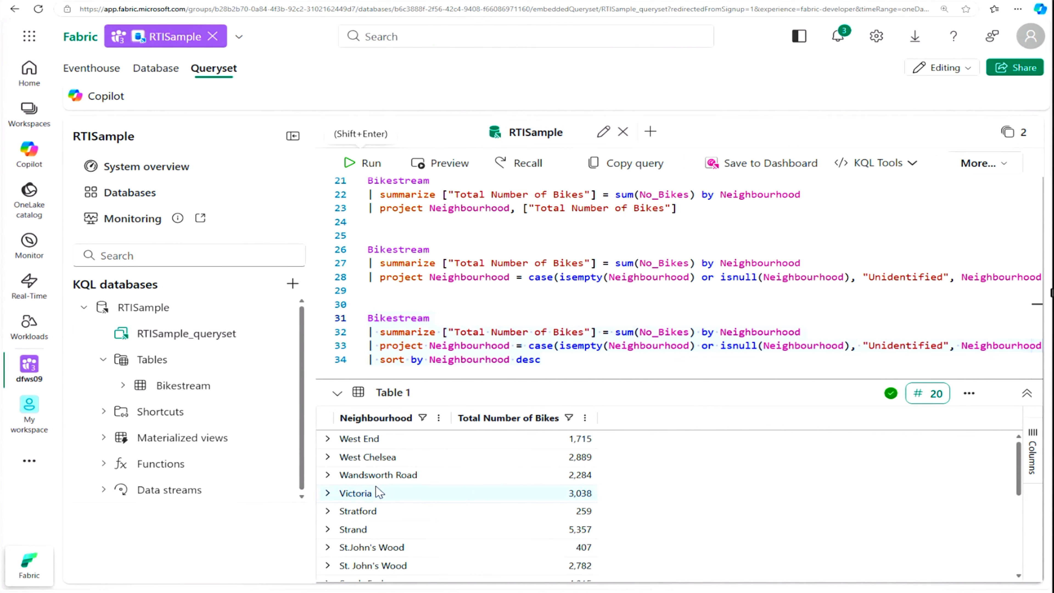
left_click(328, 440)
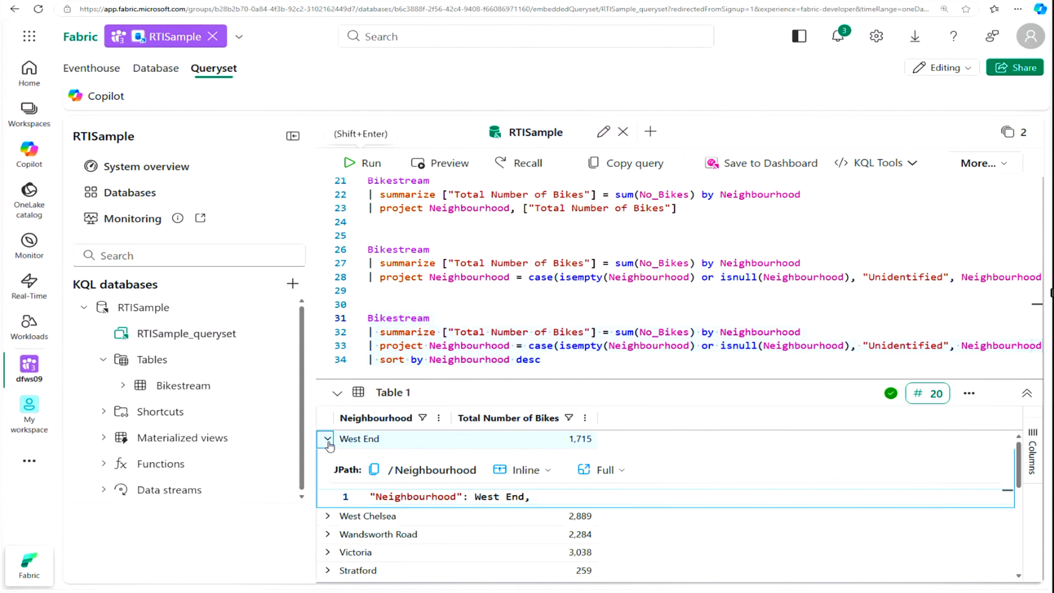
left_click(328, 439)
left_click(328, 458)
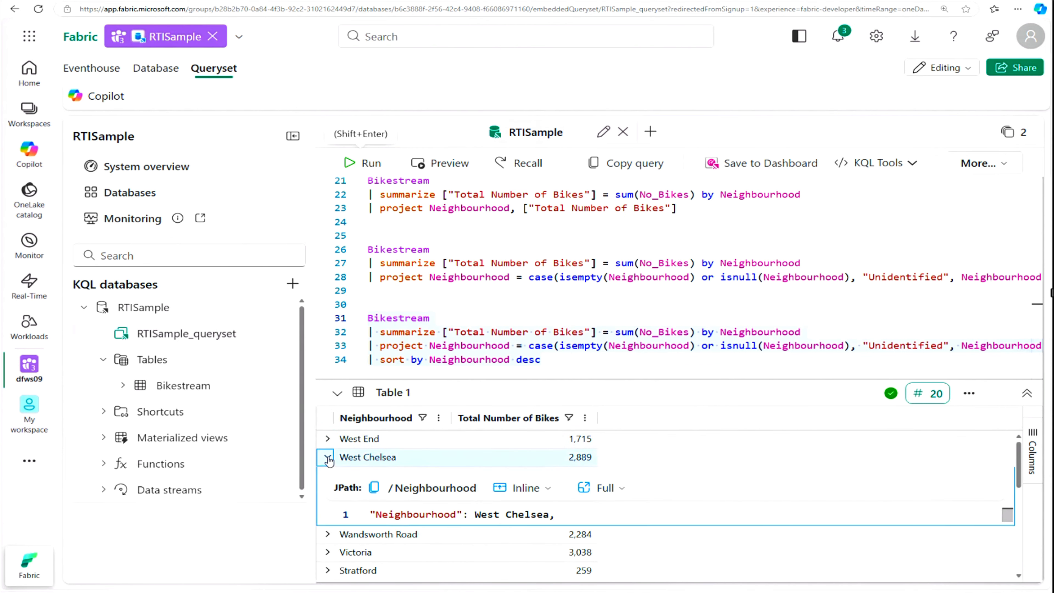
left_click(328, 458)
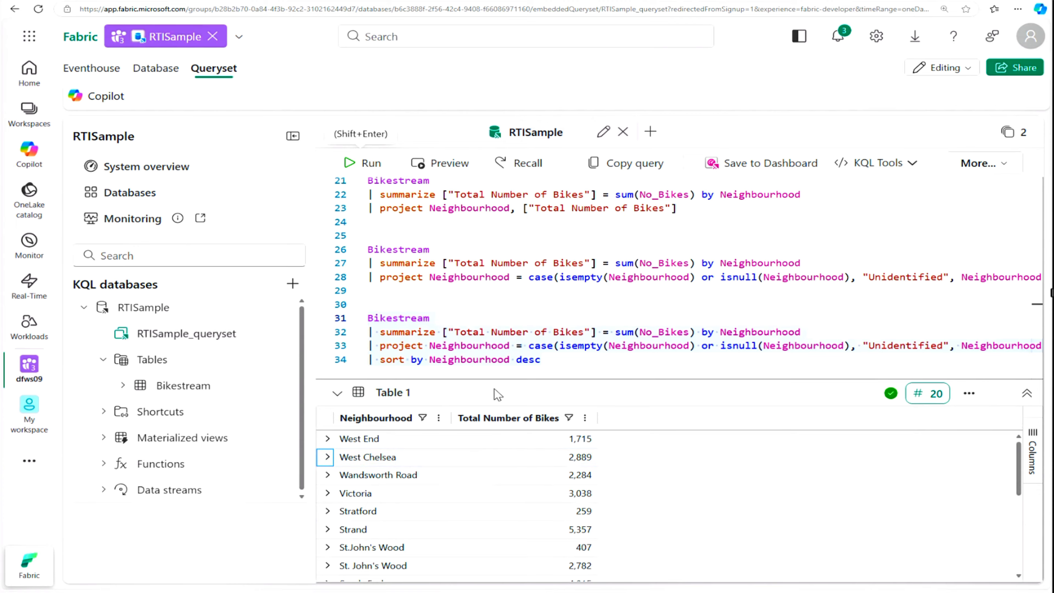
- Add the same bike total query below the sorted one, using order by Neighbourhood asc instead of sort, and run only that query
left_click(541, 360)
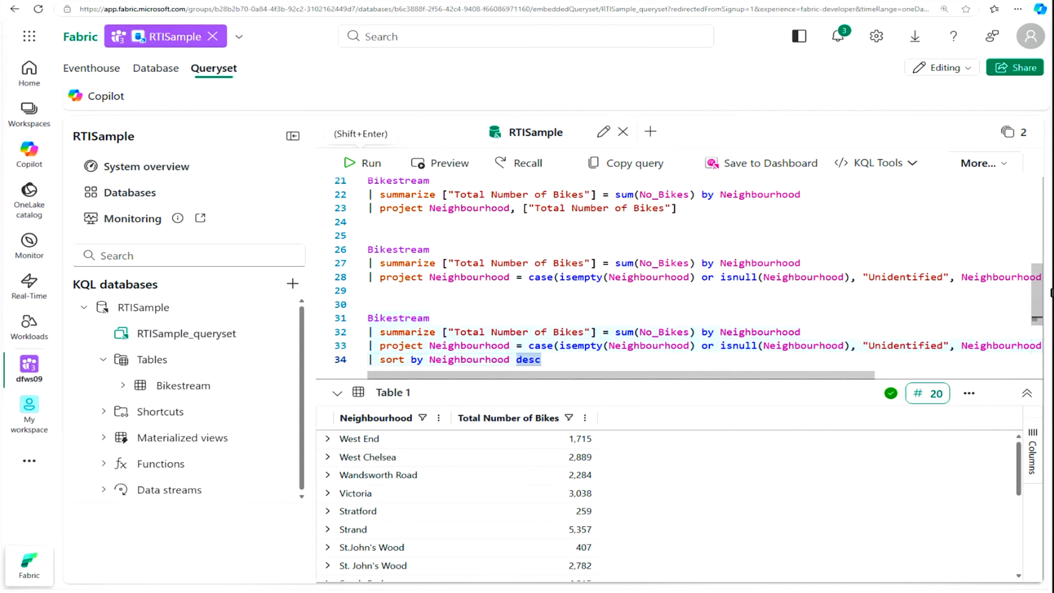
key("Return")
key("Return")
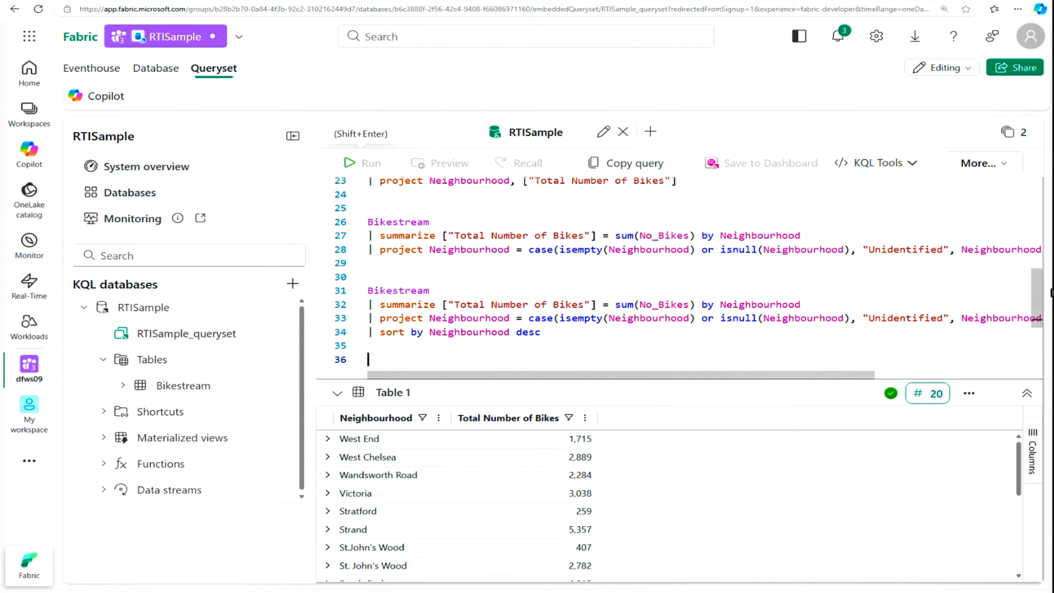
key("ctrl+v")
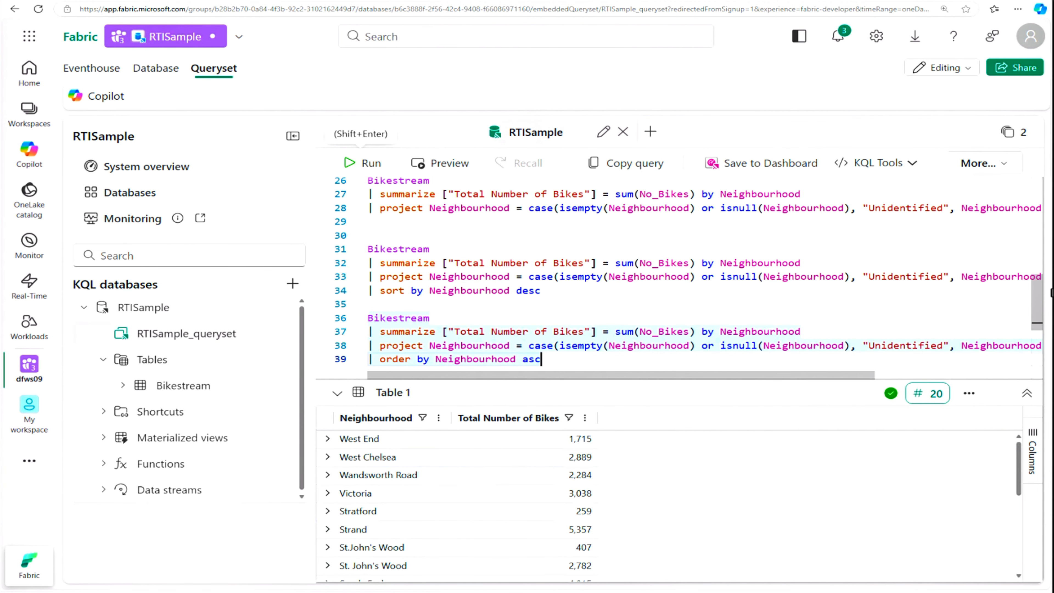
left_click_drag(541, 359, 368, 318)
left_click(361, 164)
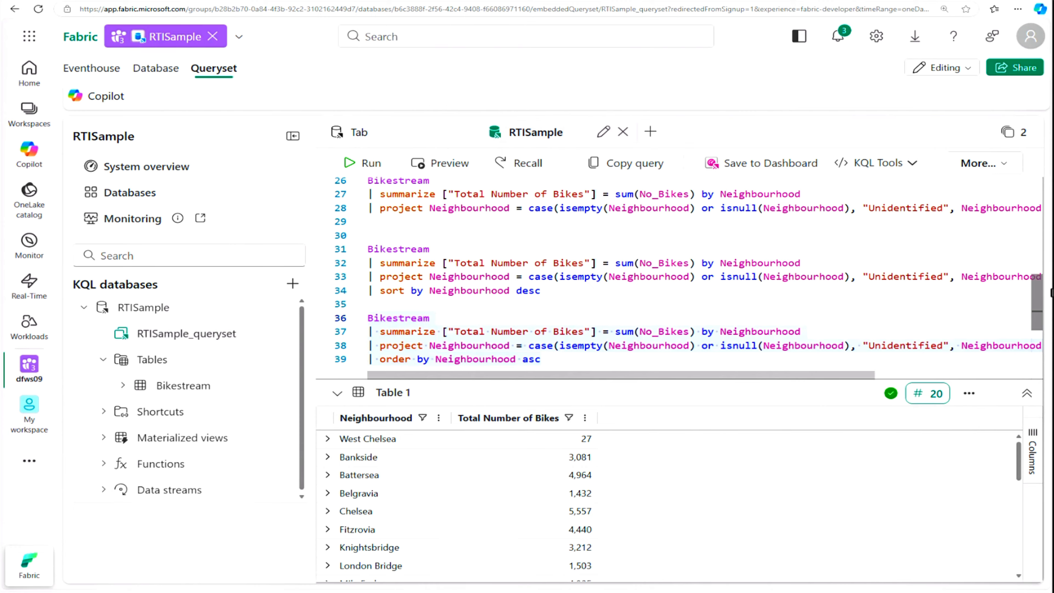
- Add and run a Bikestream query with where Neighbourhood == "Chelsea", the per-Neighbourhood bike total, the "Unidentified" case() projection and sort by Neighbourhood asc
double_click(532, 358)
key("End")
key("Return")
key("Return")
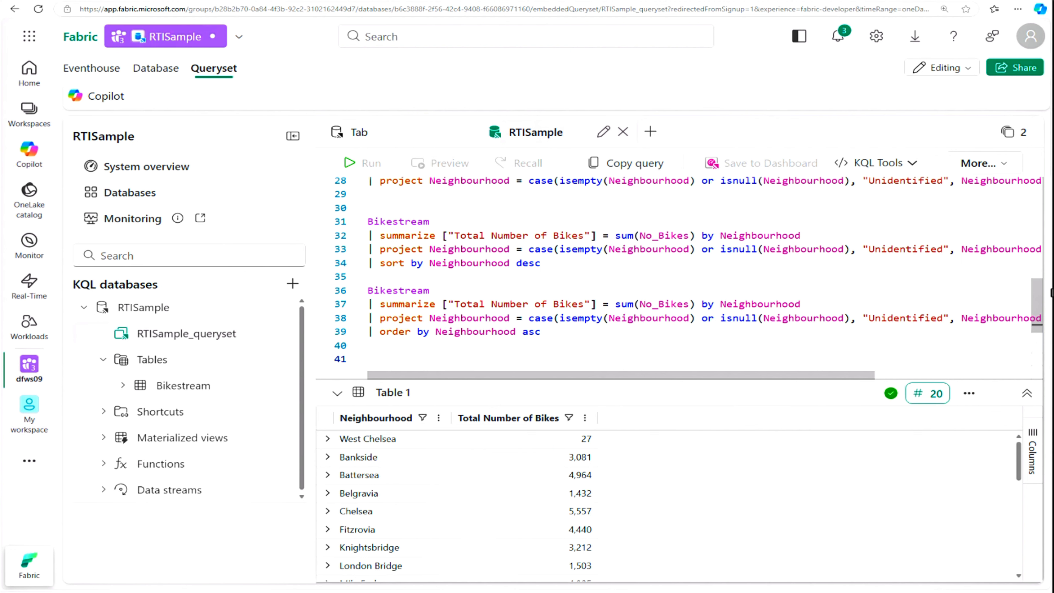
type("Bikestream | where Neighbourhood == \"Chelsea\" | summarize [\"Total Number of Bikes\"] = sum(No_Bikes) by Neighbourhood | project Neighbourhood = case(isempty(Neighbourhood) or isnull(Neighbourhood), \"Unidentified\", Neighbourhood | sort by Neighbourhood asc")
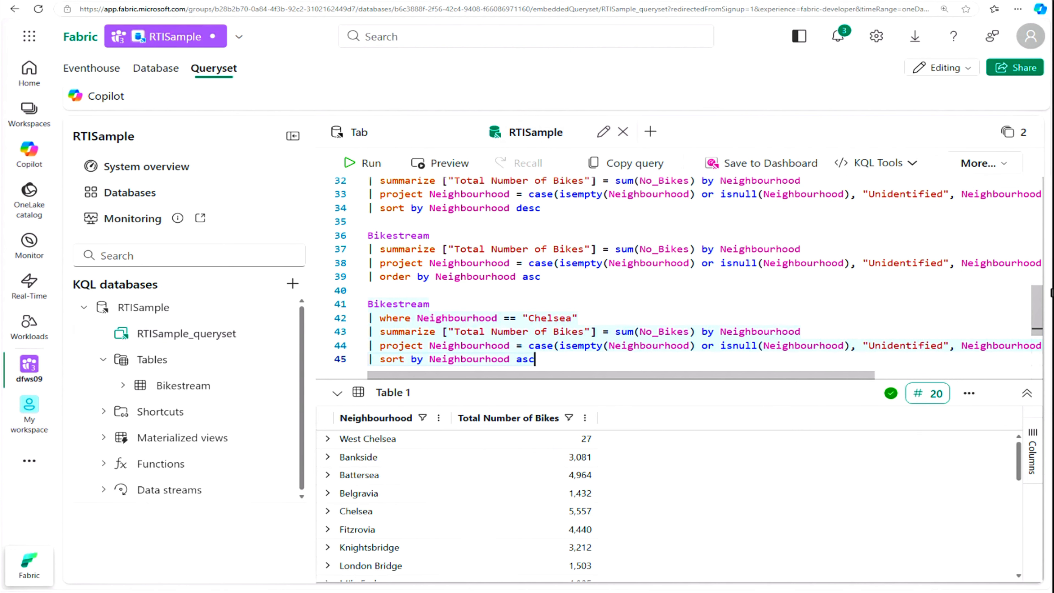
key("shift+Up")
key("shift+Up")
key("shift+Up")
key("shift+Up")
key("shift+Home")
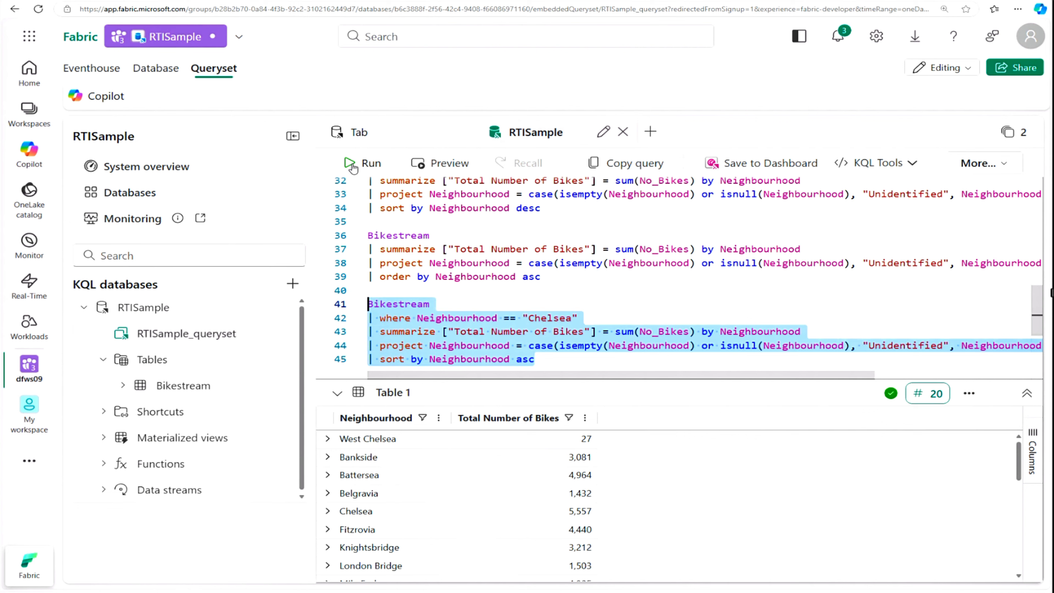
left_click(352, 164)
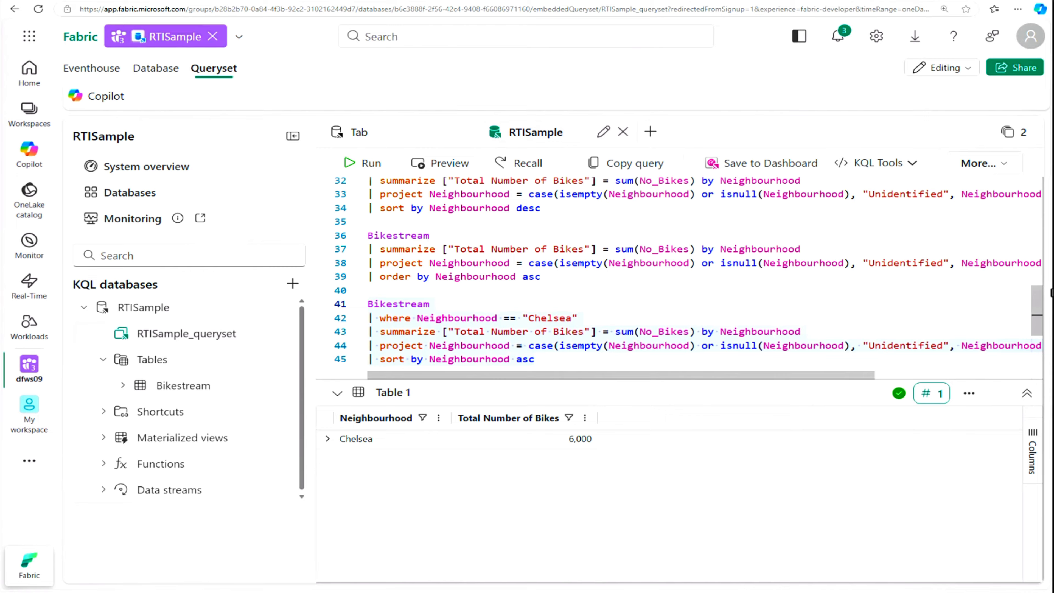
- Examine the where Neighbourhood == "Chelsea" condition in the last query
left_click(457, 318)
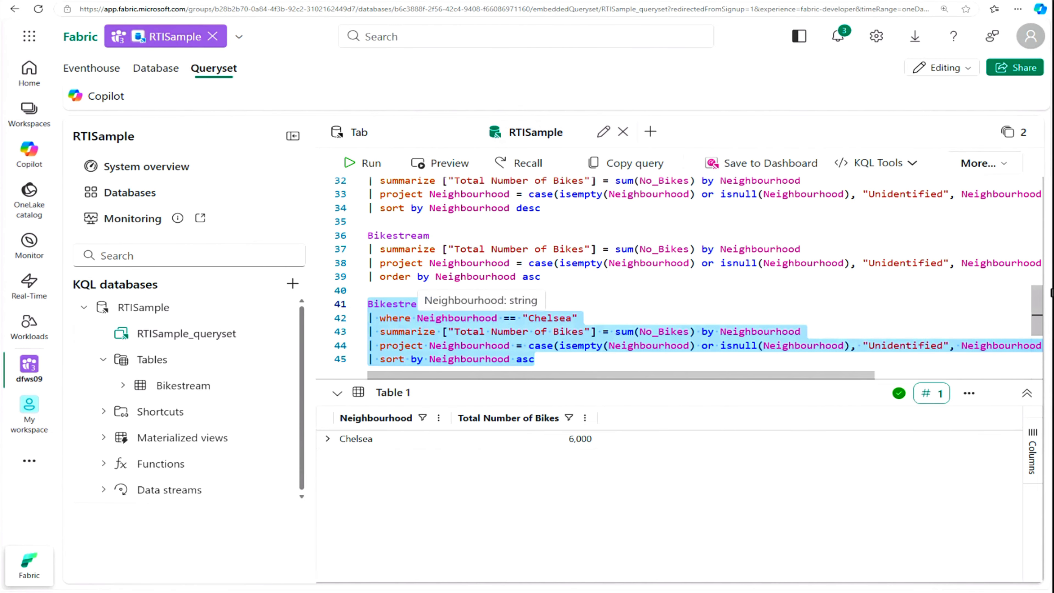
left_click(566, 318)
left_click(579, 318)
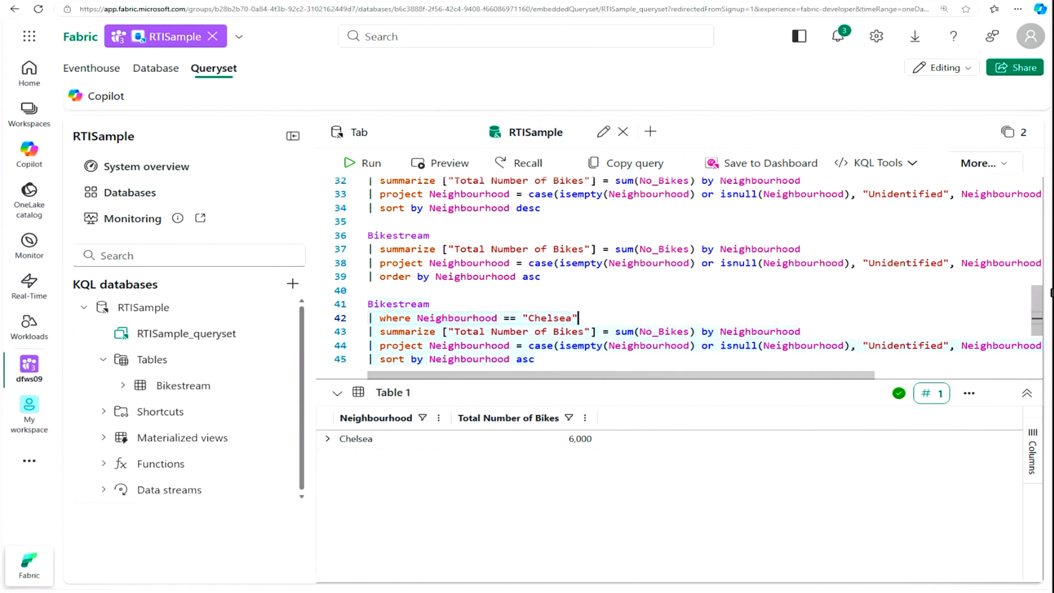
left_click_drag(578, 319, 379, 318)
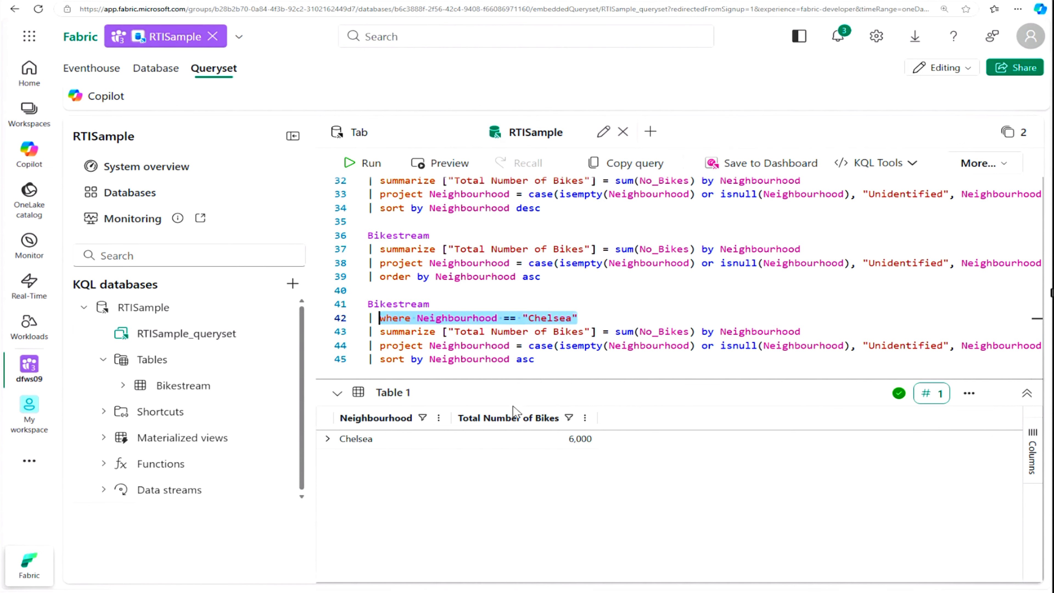
left_click(578, 360)
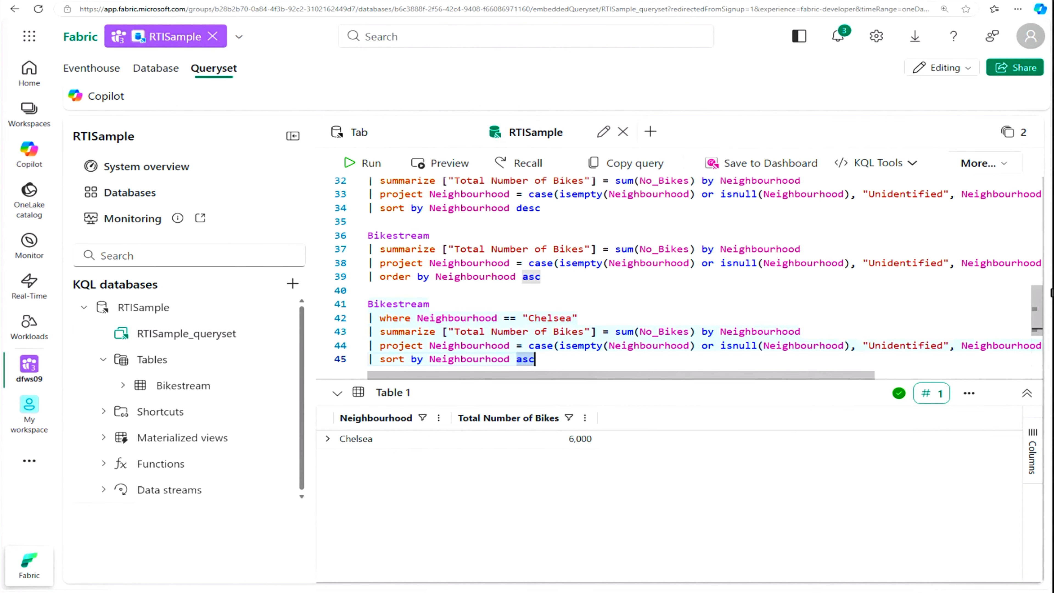
- Open a new query tab, enter SELECT TOP 100 * from Bikestream, and run it
left_click(650, 132)
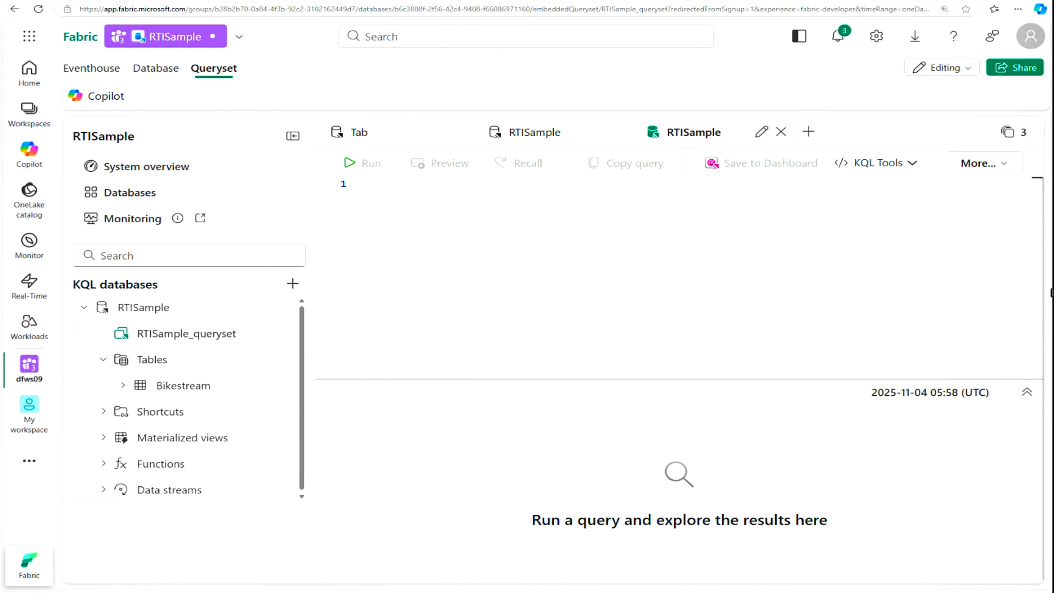
type("SELECT TOP 100 * from Bikestream")
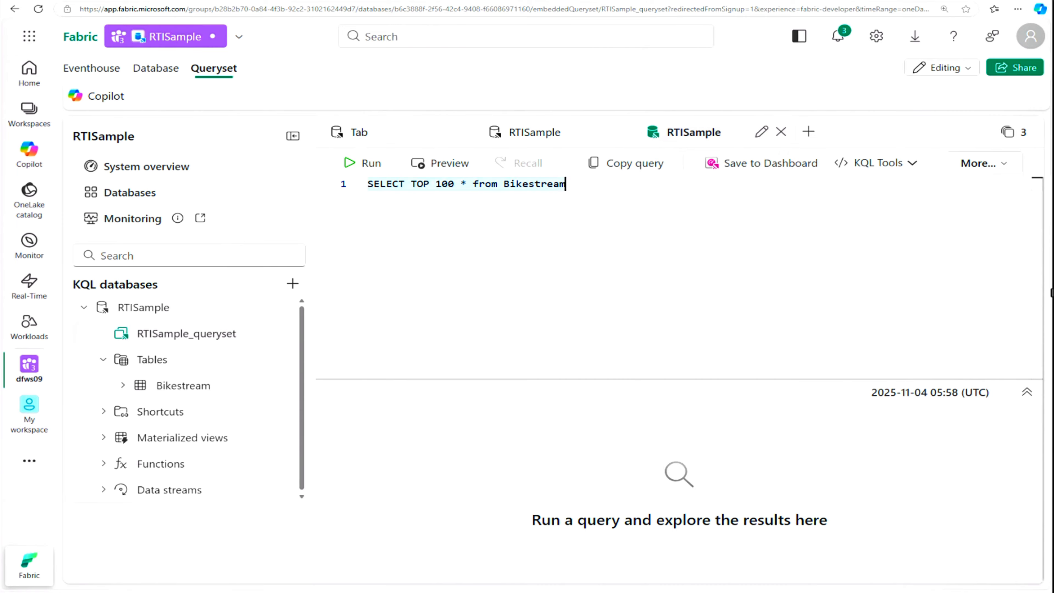
left_click(352, 164)
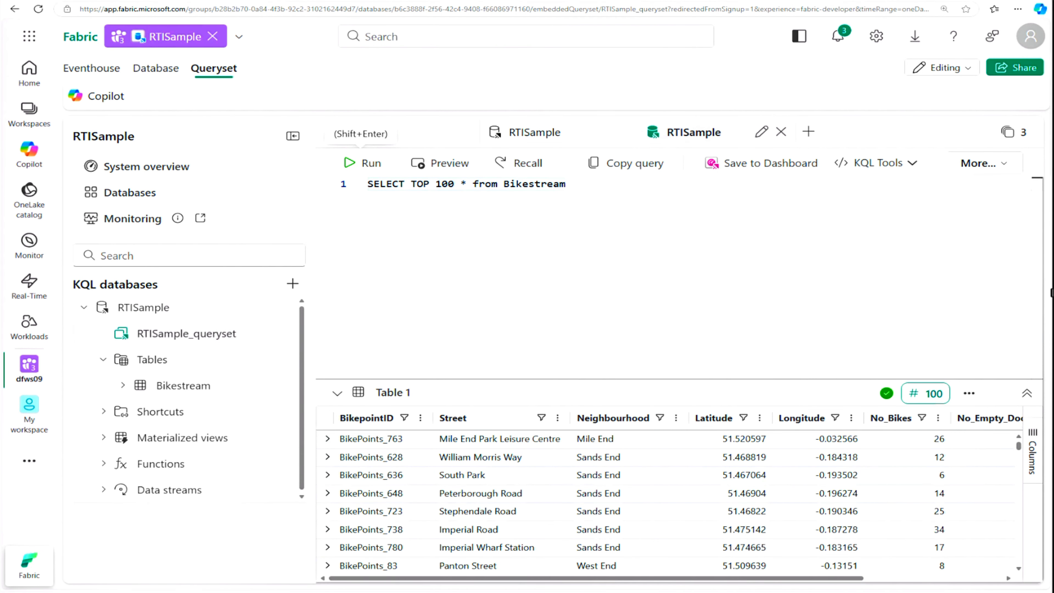
- Add SELECT TOP 10 Street, No_Bikes FROM Bikestream below the first SQL query, and run only the new query
double_click(547, 184)
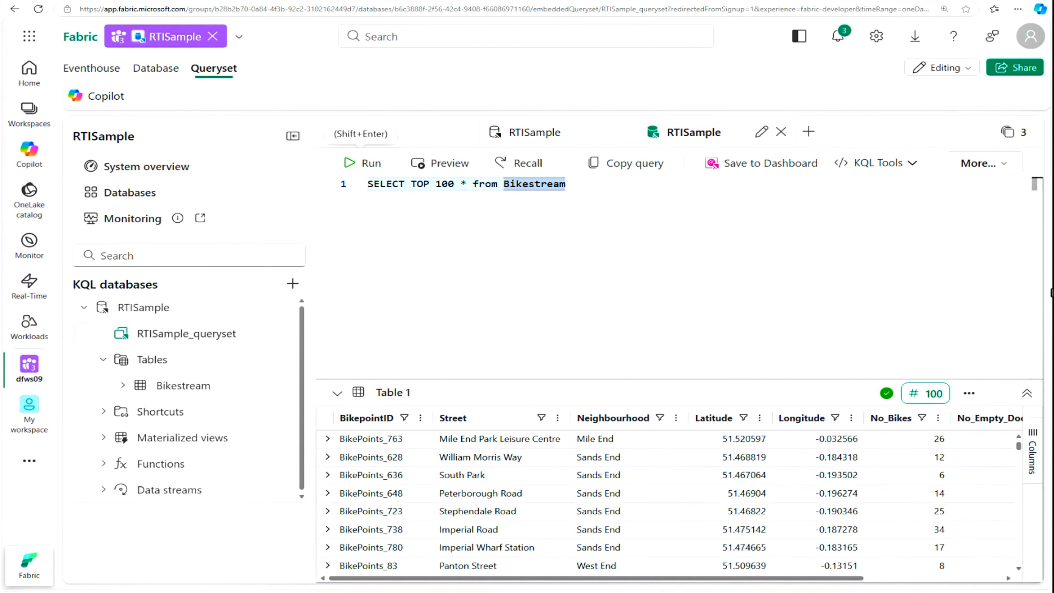
key("End")
key("Return")
key("Return")
key("Return")
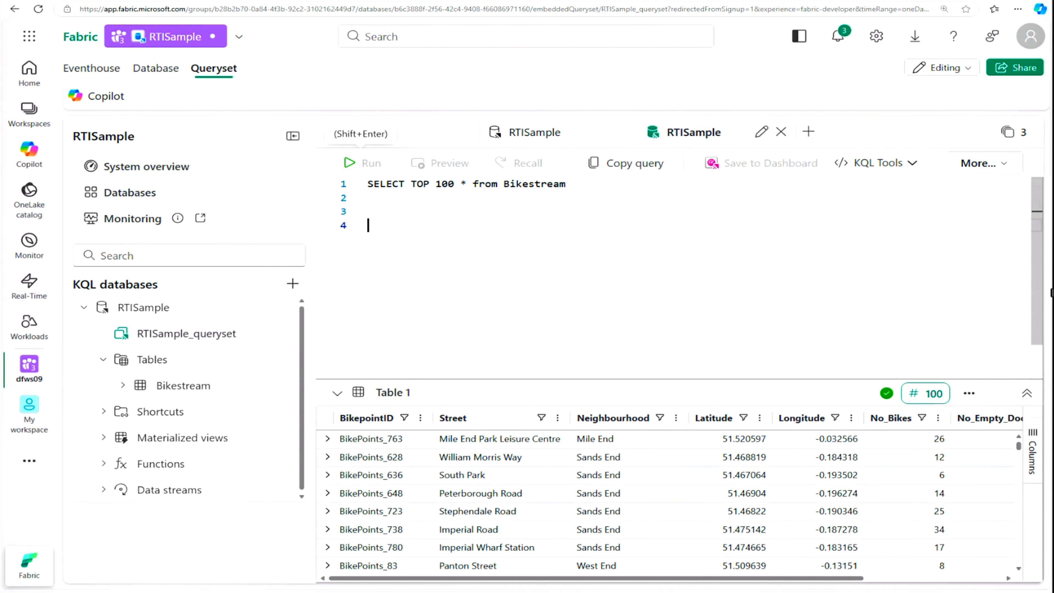
type("SELECT TOP 10 Street, No_Bikes FROM Bikestream")
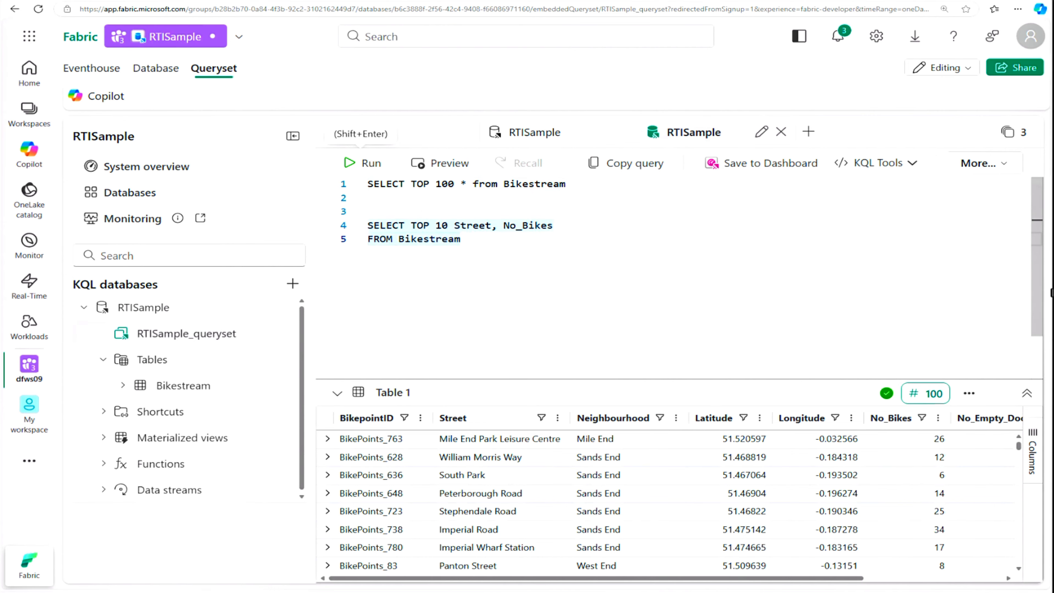
key("shift+Up")
key("shift+Home")
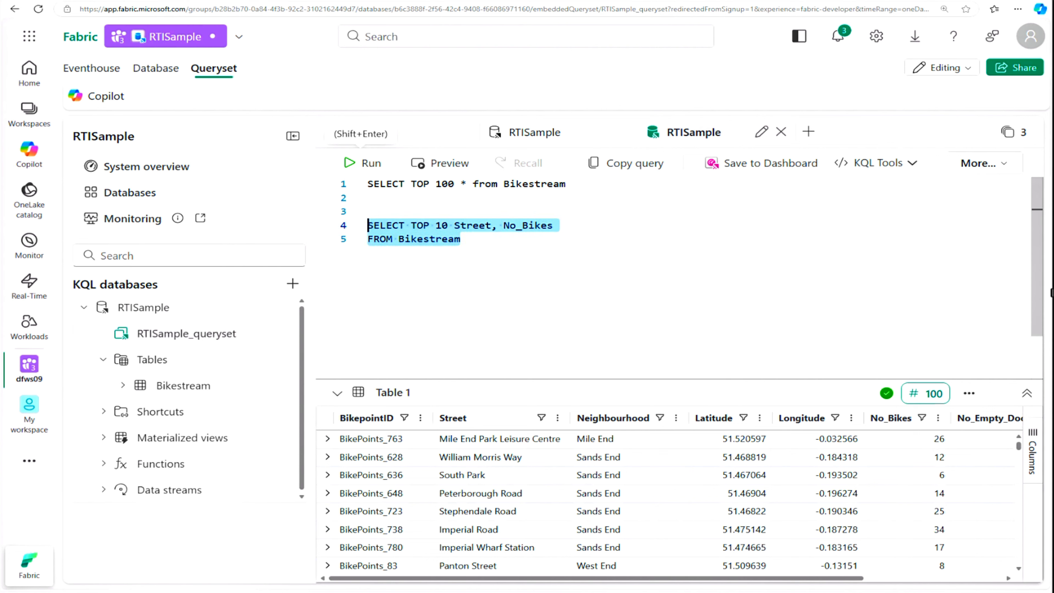
key("shift+Return")
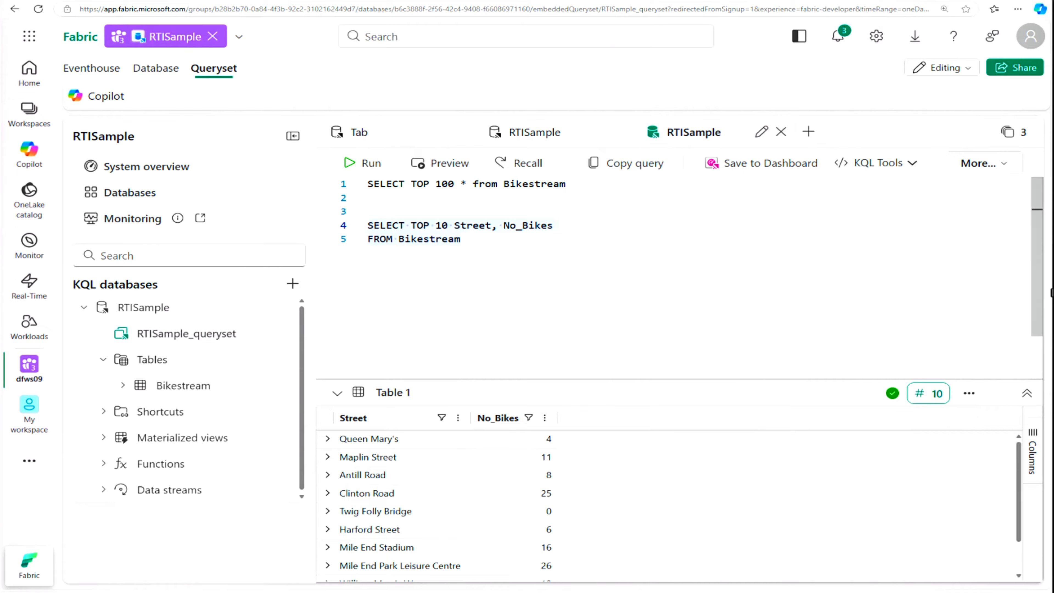
- Below the existing SQL queries, add SELECT TOP 10 Street, No_Empty_Docks as [Number of Empty Docks] from Bikestream
double_click(458, 239)
key("Return")
key("Return")
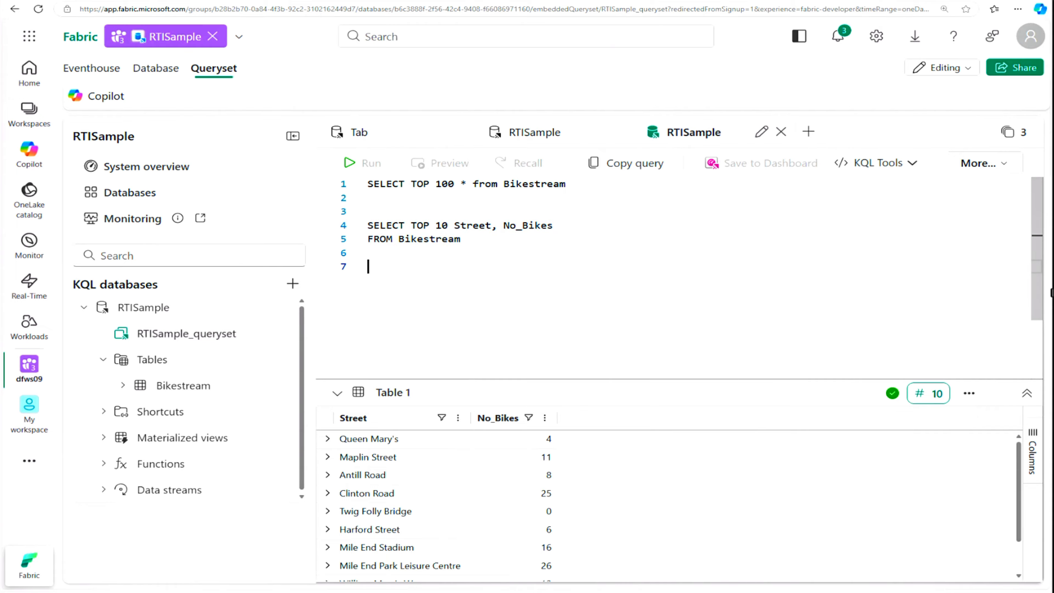
type("SELECT TOP 10 Street, No_Empty_Docks as [Number of Empty Docks] from Bikestream")
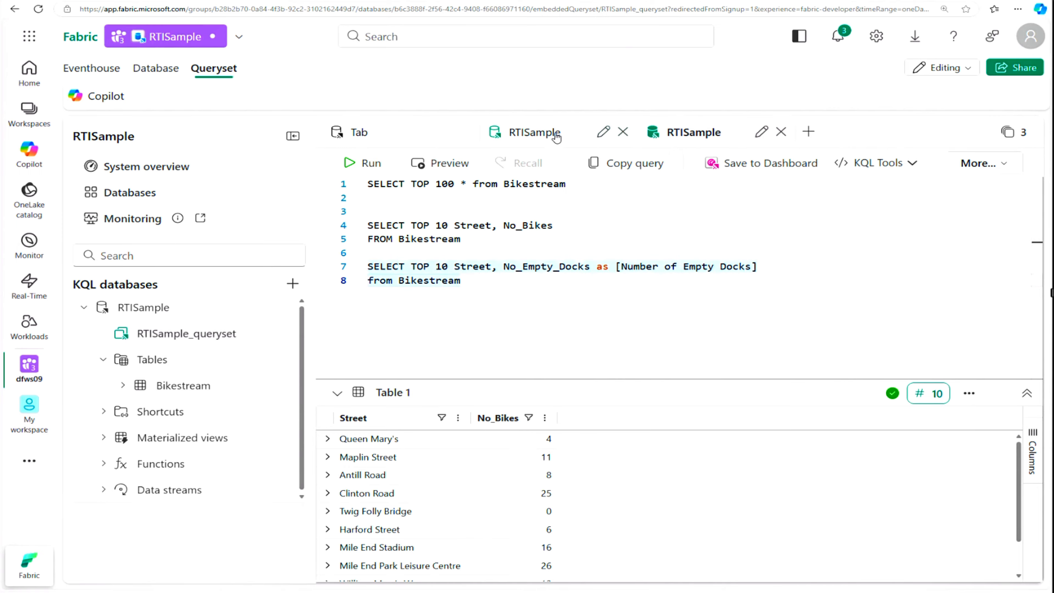
- Check the equivalent empty-docks KQL query in the other query tab, then return and run only the new SQL query
left_click(534, 132)
scroll(575, 249, "up", 5)
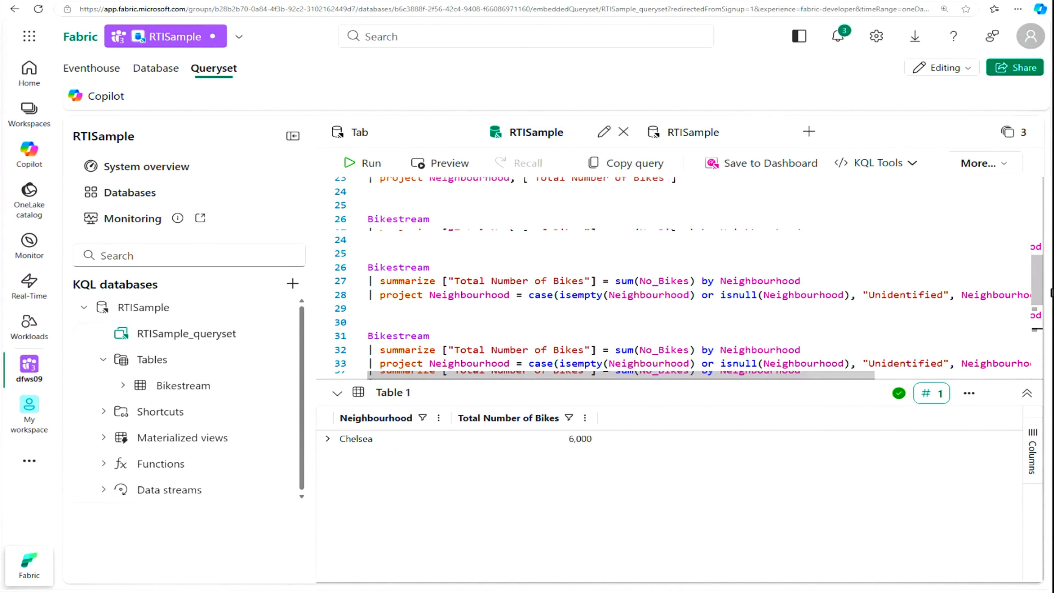
scroll(681, 276, "up", 3)
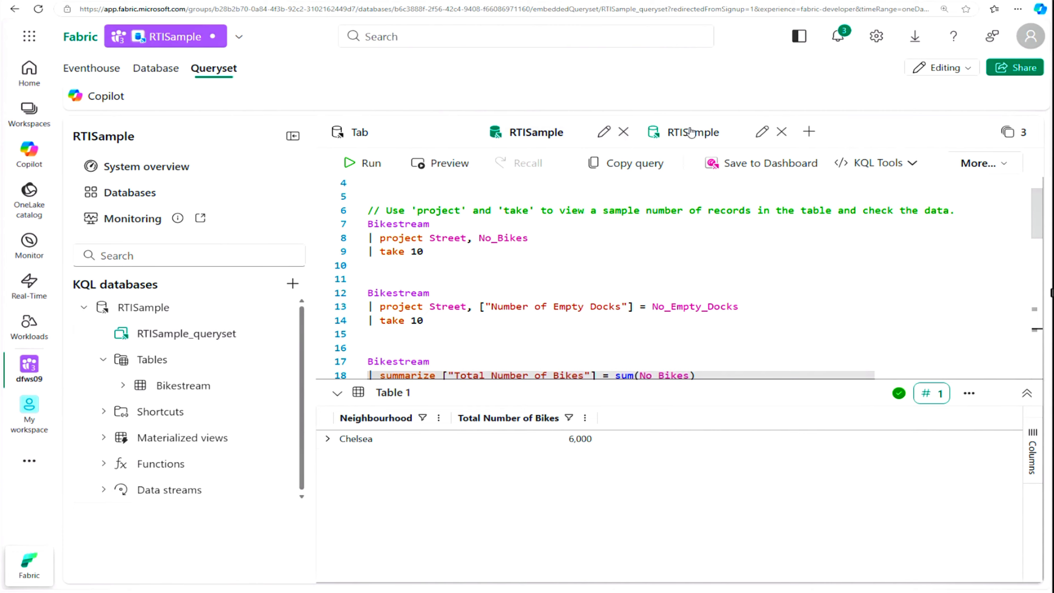
left_click(668, 134)
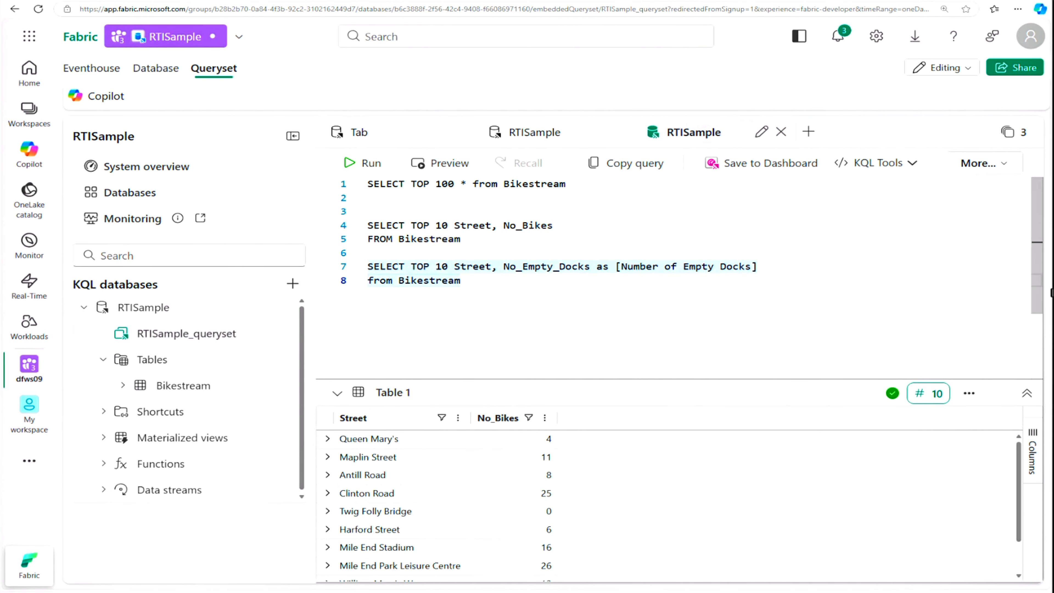
key("shift+Up")
key("shift+Home")
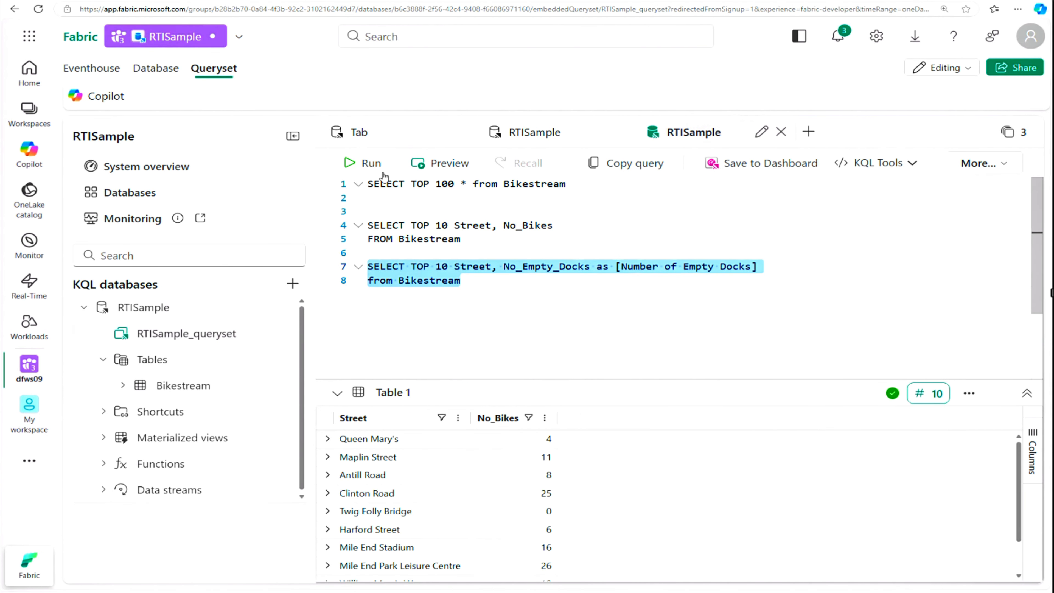
left_click(365, 165)
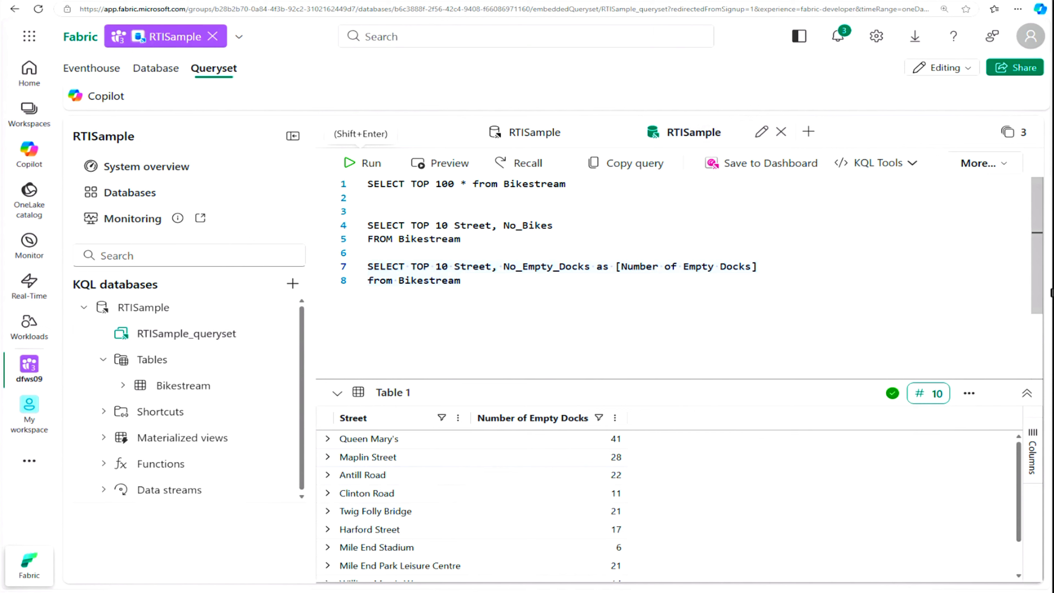
- Add SELECT sum(No_Bikes) AS [Total Number of Bikes] FROM Bikestream as a new query at the end, and run only that query
double_click(460, 281)
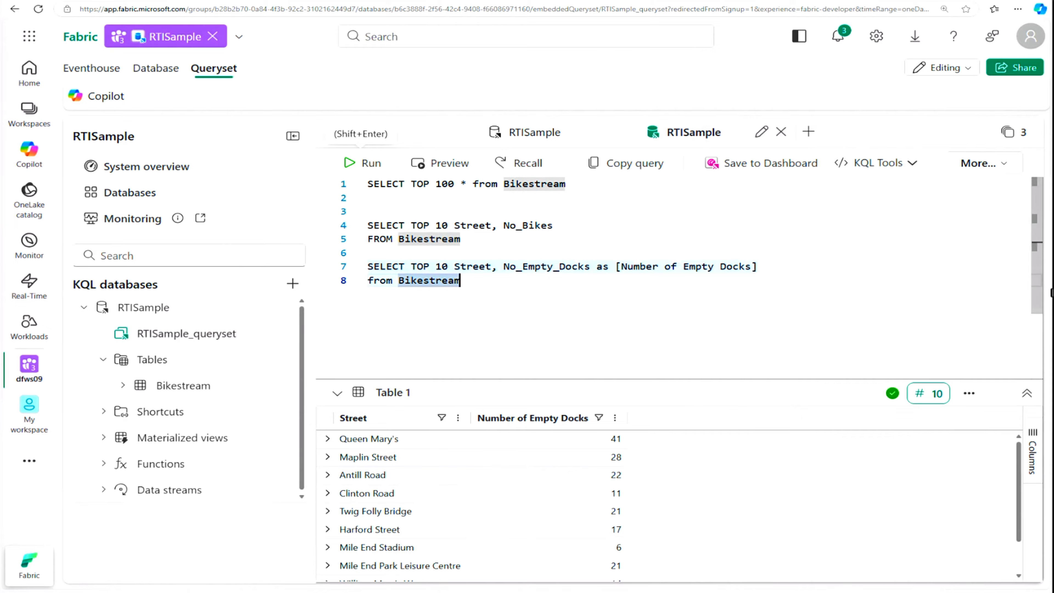
key("End")
key("Return")
key("Return")
key("Return")
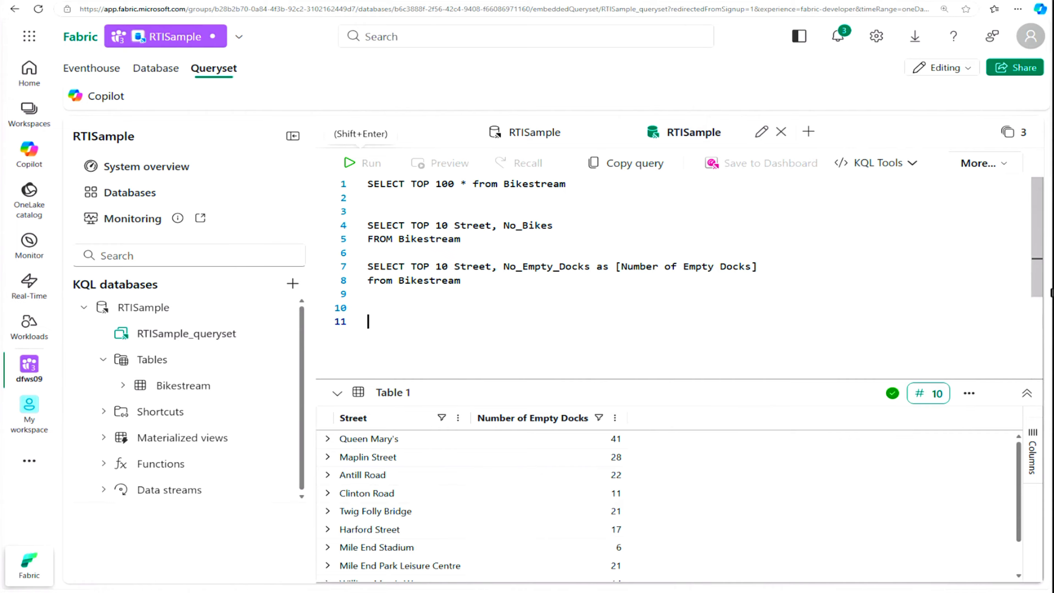
type("SELECT sum(No_Bikes) AS [Total Number of Bikes] FROM Bikestream")
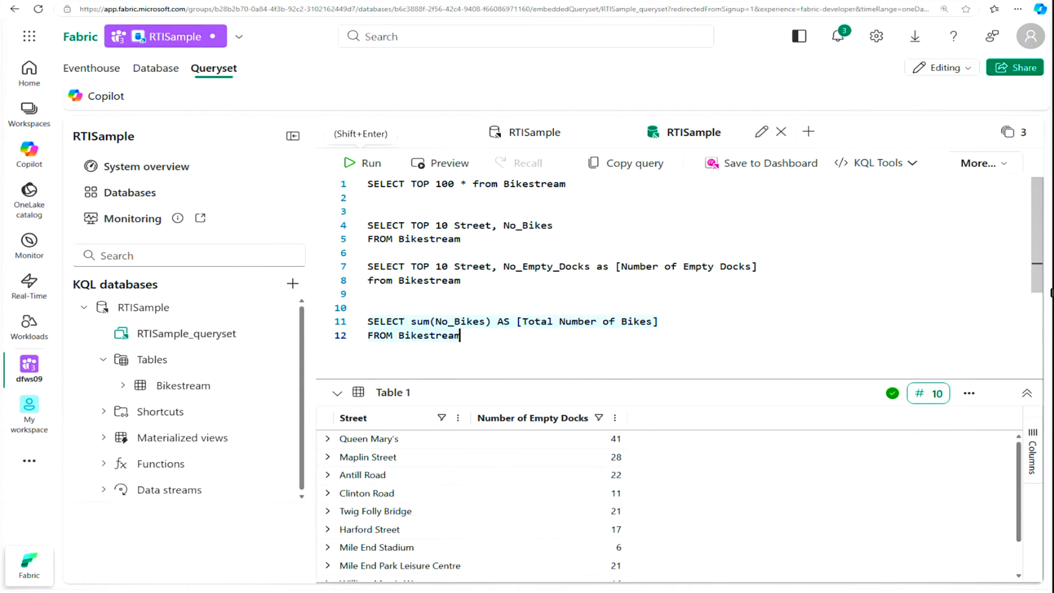
key("shift+Up")
key("shift+Home")
left_click(365, 163)
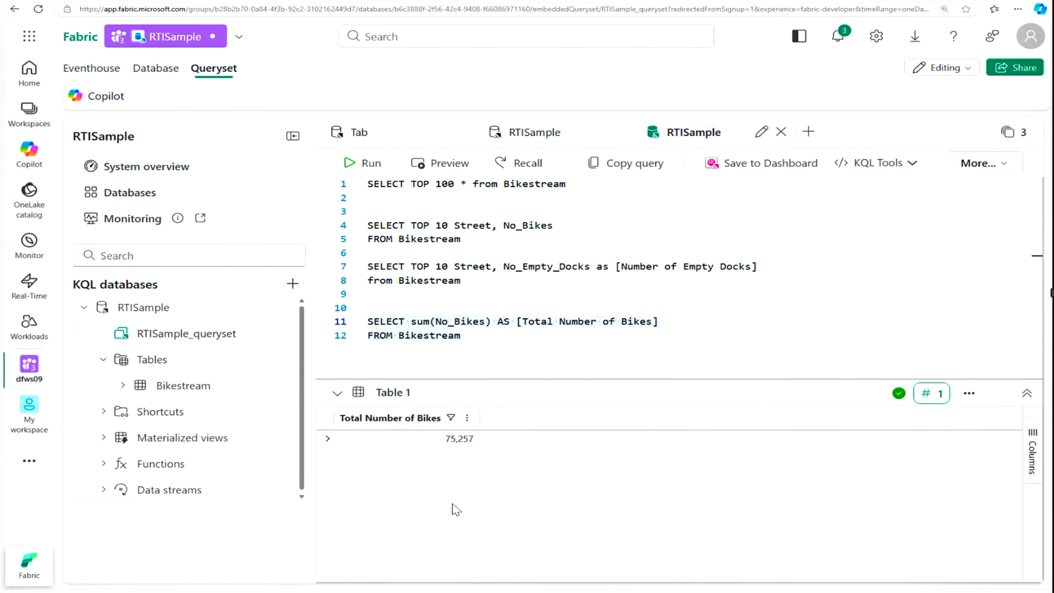
- Add a query selecting Neighbourhood and Sum(No_Bikes) AS [Total Number of Bikes] from Bikestream, grouped by Neighbourhood, and try to run only it
left_click(462, 336)
key("Return")
key("Return")
key("Return")
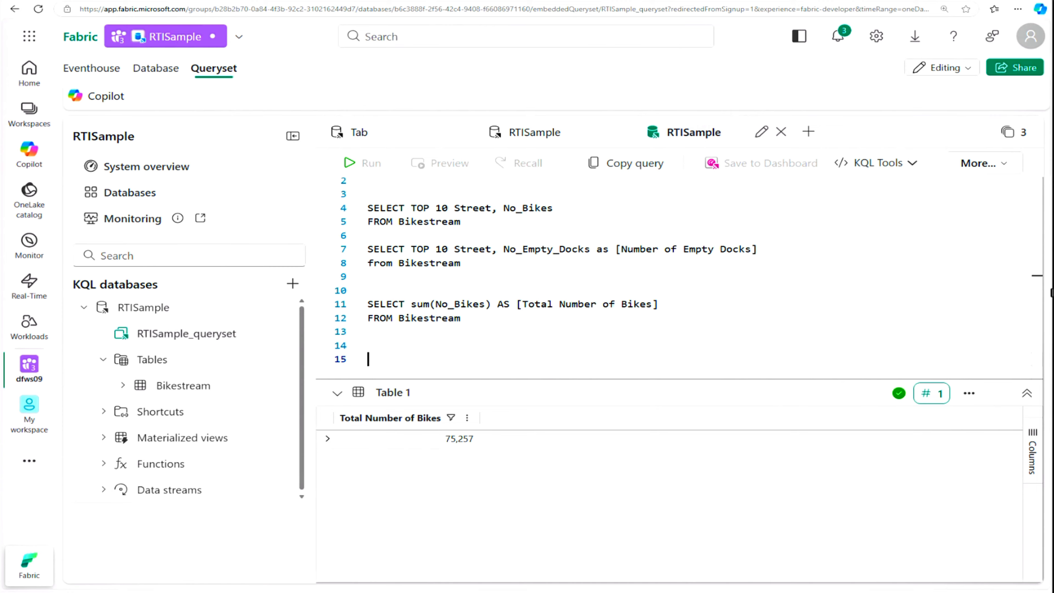
type("SELECT Ne")
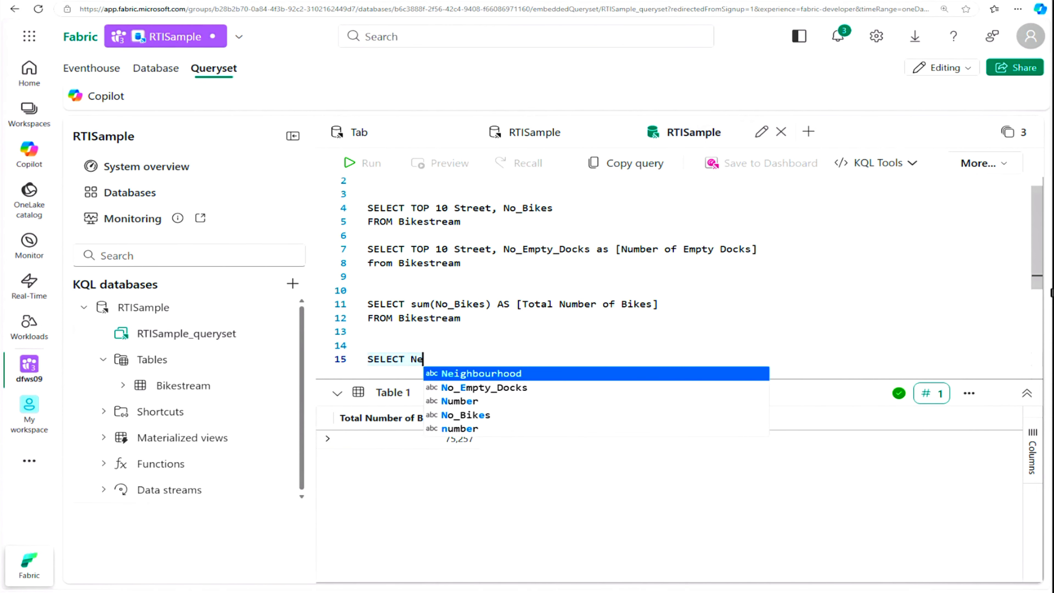
type("ighbourhood, Sum(No_Bikes) AS")
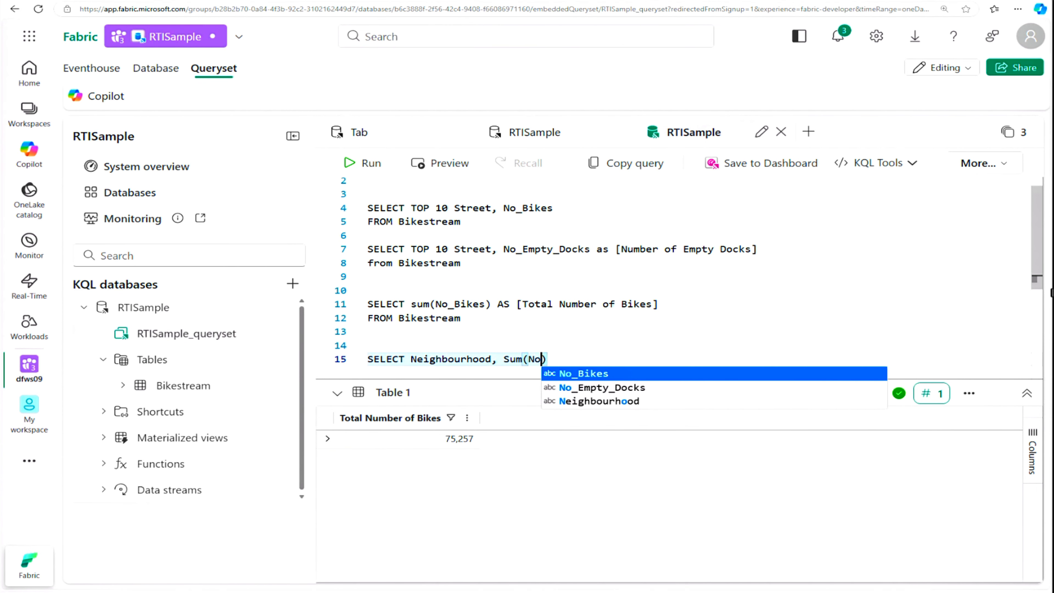
type(" [Total Number of Bi")
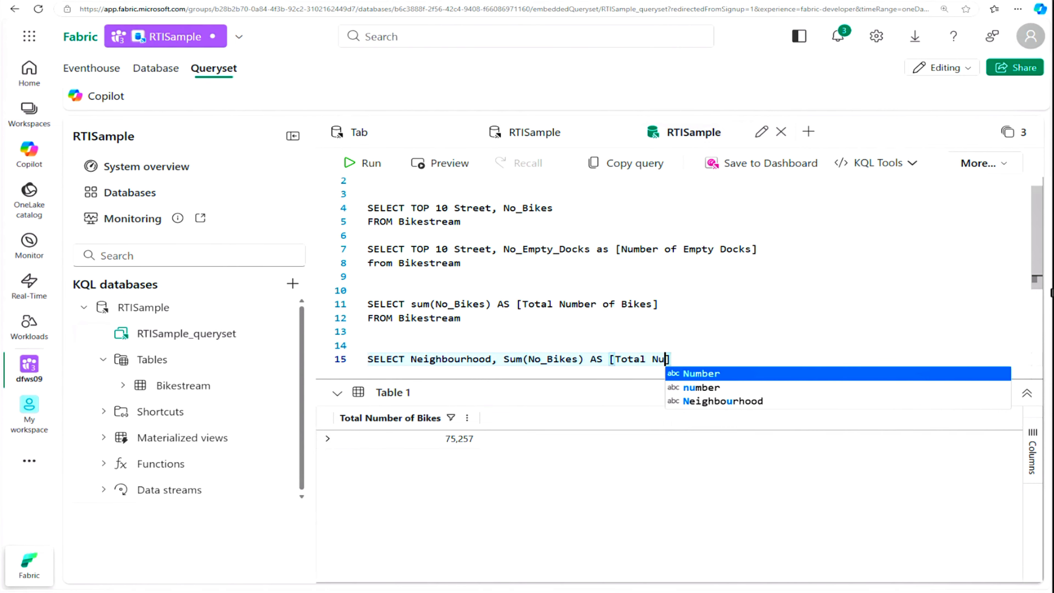
type("kes]")
key("Return")
type("FROM")
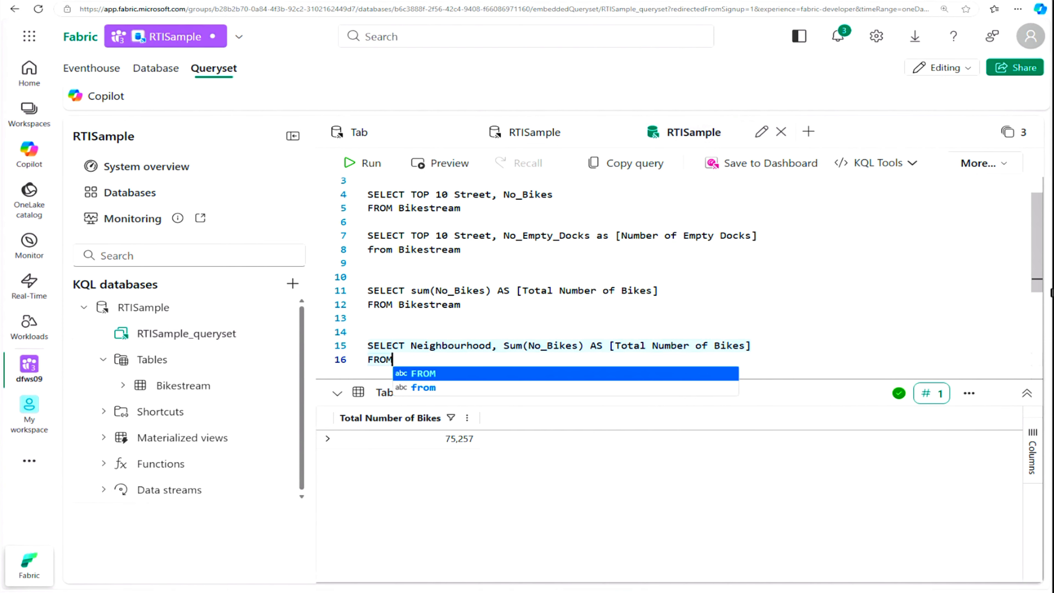
type(" BikestreamGROUP BY")
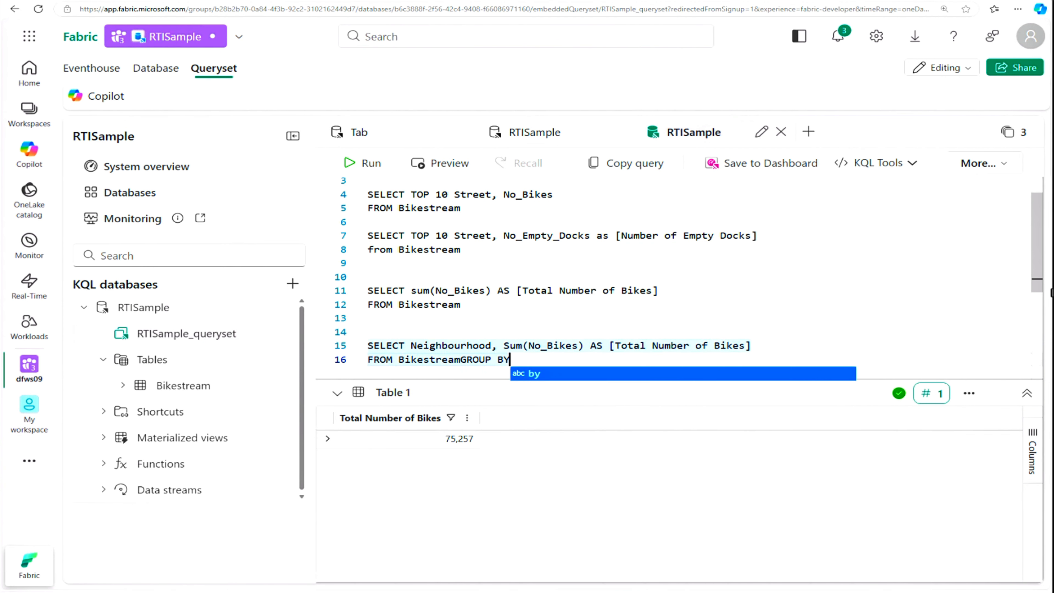
type(" Neighbourhood")
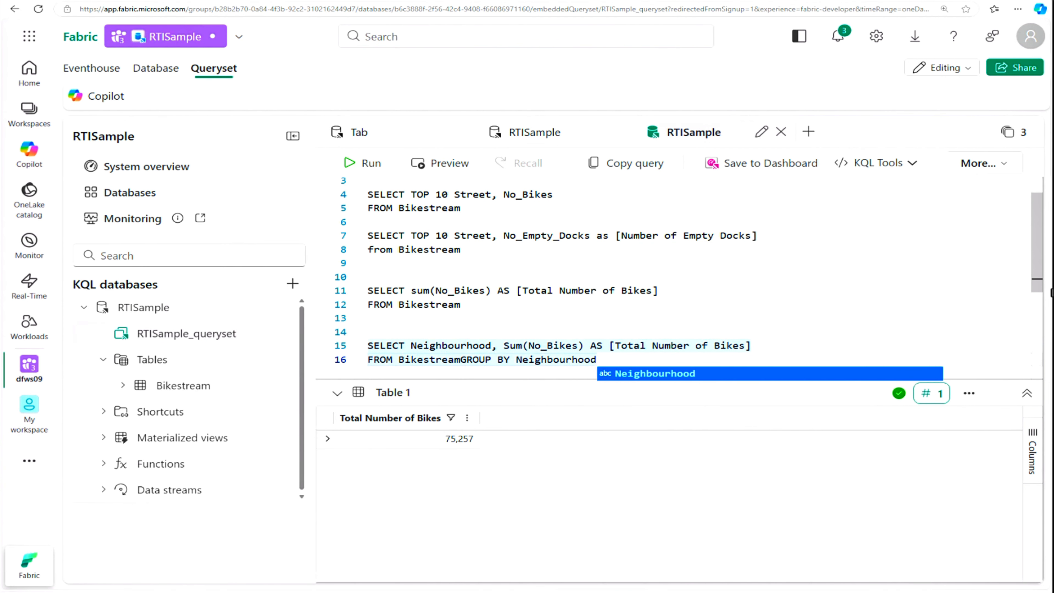
left_click_drag(598, 360, 368, 346)
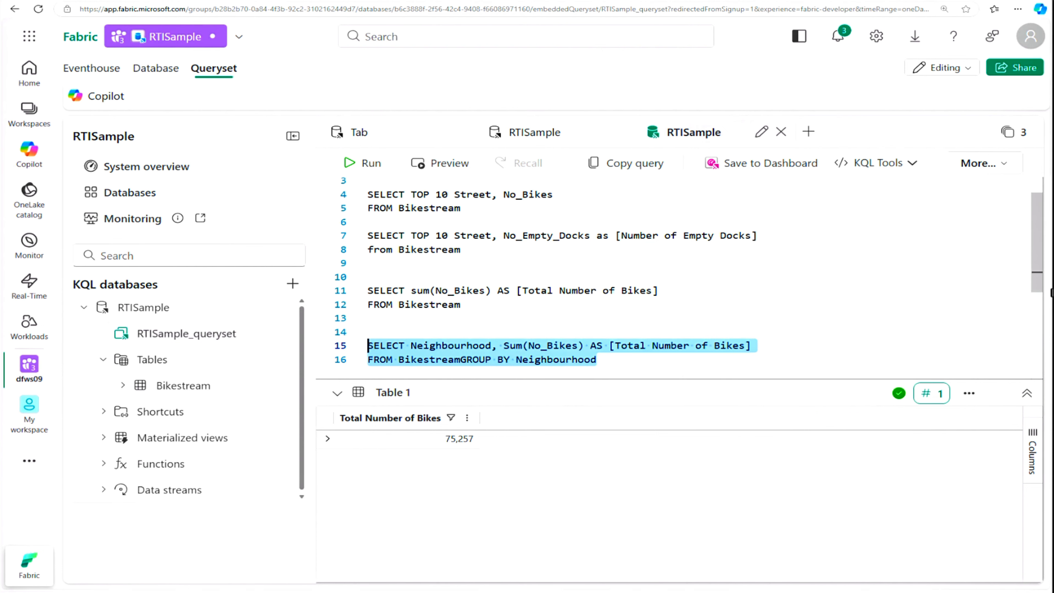
left_click(365, 166)
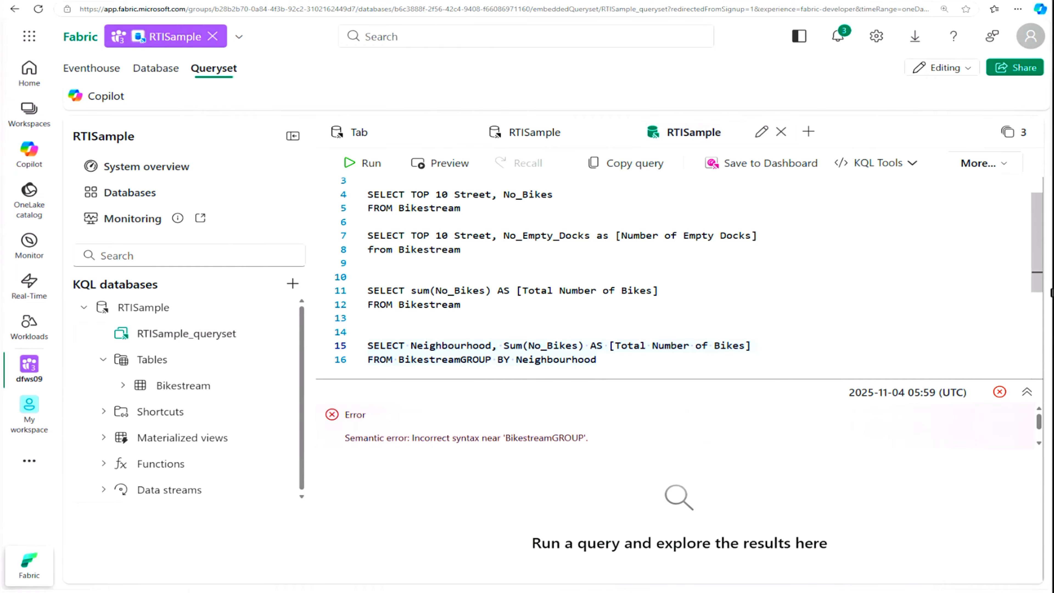
- Separate GROUP BY Neighbourhood from Bikestream onto its own line, and rerun only the corrected query
left_click(460, 359)
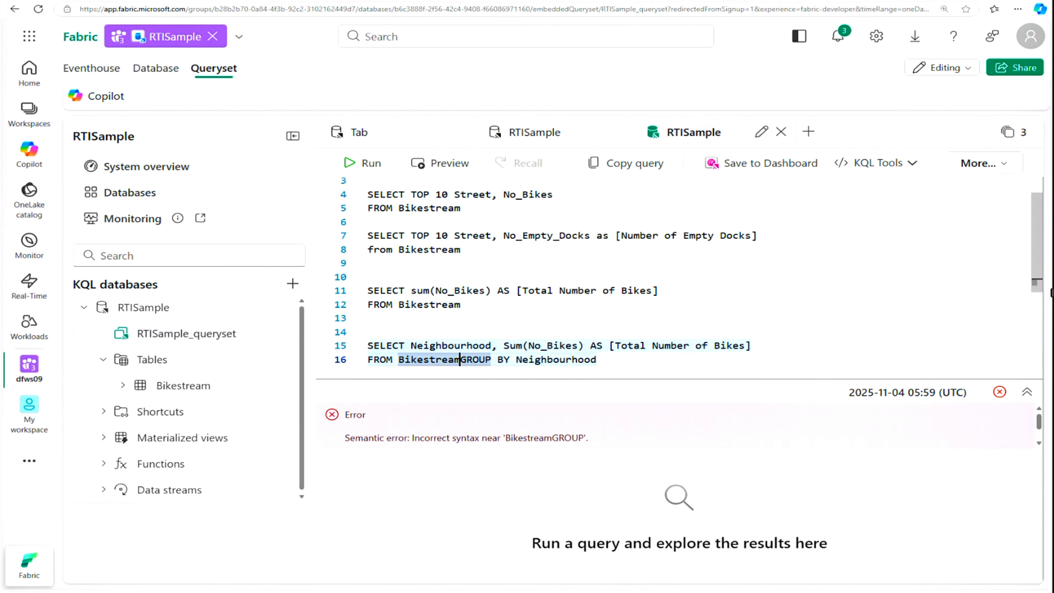
key("Return")
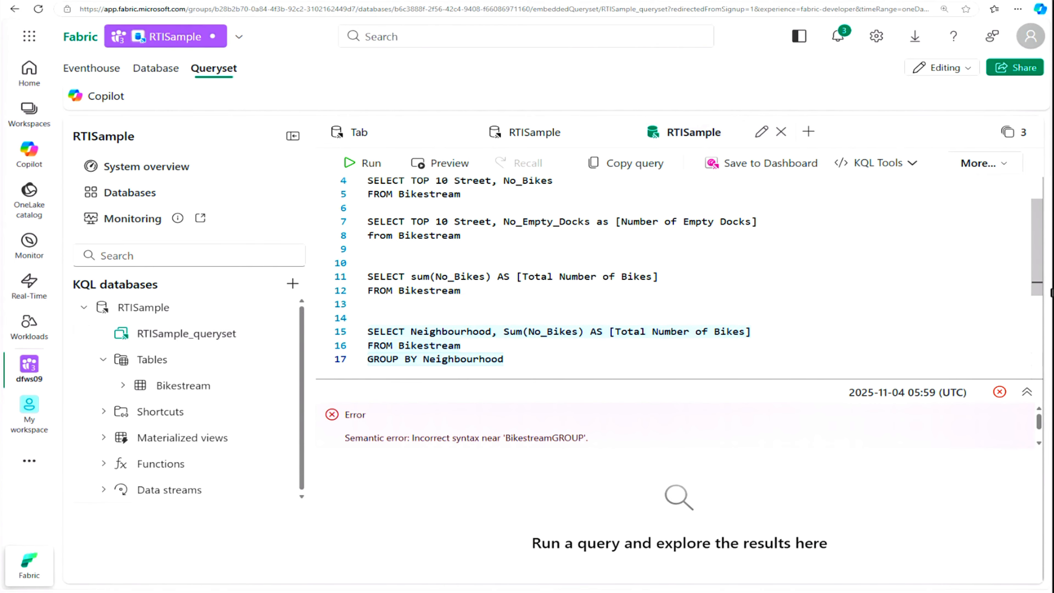
left_click_drag(504, 359, 368, 332)
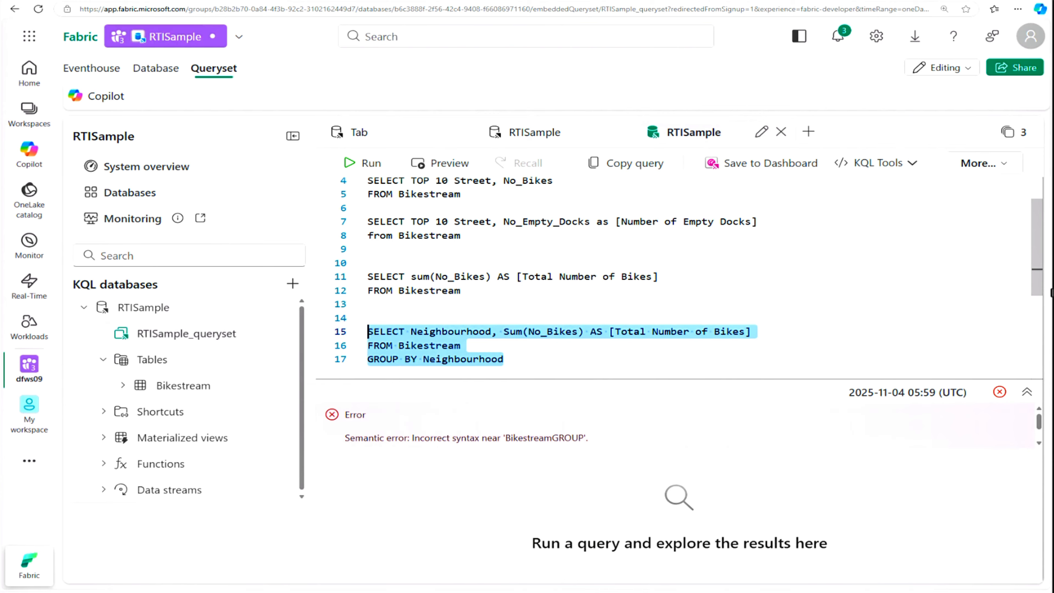
left_click(351, 163)
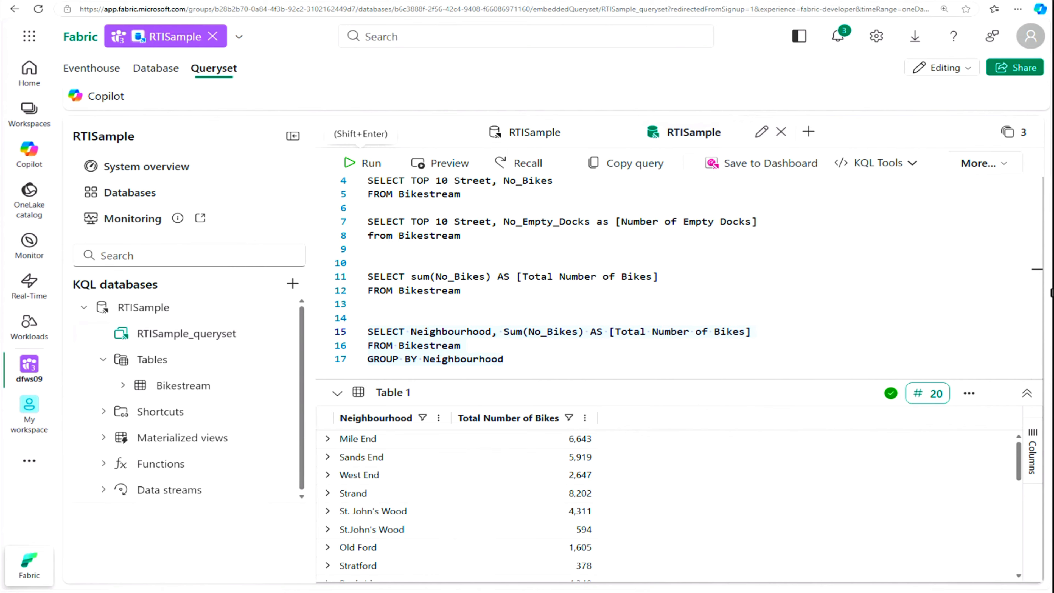
- Add and run a bike-total query whose SELECT and GROUP BY use CASE to label null or empty Neighbourhood values 'Unidentified'
left_click(503, 359)
key("Return")
key("Return")
key("Return")
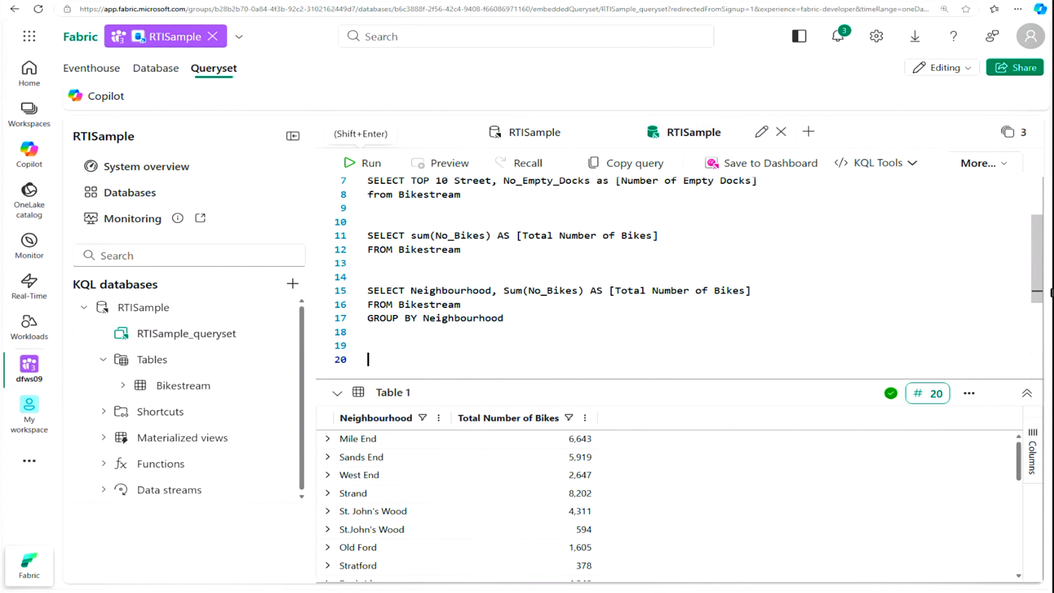
type("SELECT CASE          WHEN Neighbourhood IS NULL OR Neighbourhood = '' THEN 'Unidentified'          ELSE Neighbourhood        END AS Neighbourhood,        SUM(No_Bikes) AS [Total Number of Bikes] FROM Bikestream GROUP BY CASE            WHEN Neighbourhood IS NULL OR Neighbourhood = '' THEN 'Unidentified'            ELSE Neighbourhood          END;")
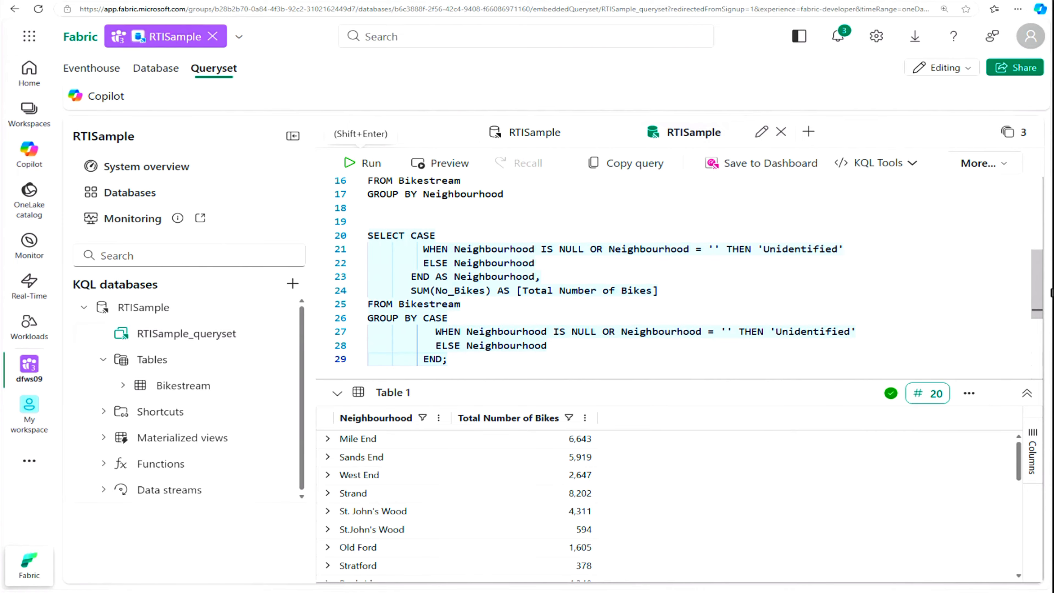
left_click(838, 249)
left_click_drag(448, 360, 367, 236)
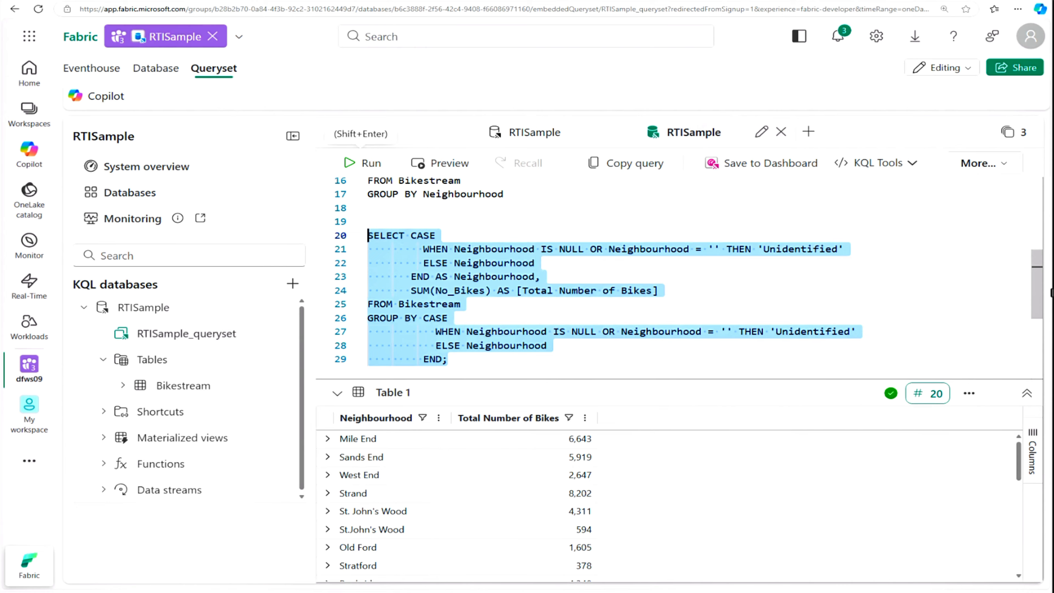
left_click(353, 164)
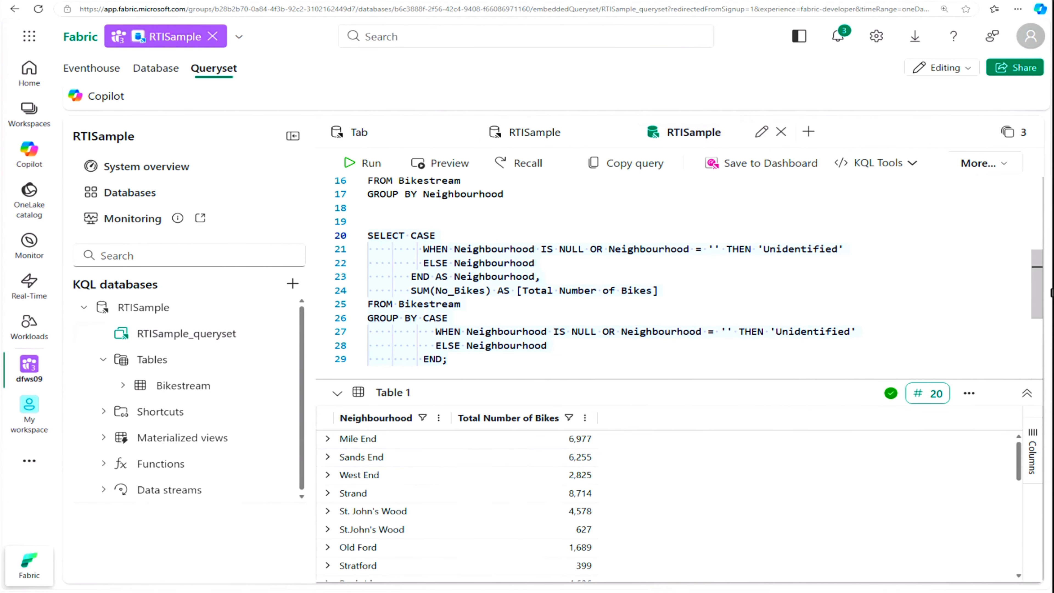
- Add another copy of the 'Unidentified' CASE bike-total query ending with ORDER BY Neighbourhood ASC, and run only that query
key("Return")
key("Return")
key("BackSpace")
key("BackSpace")
key("BackSpace")
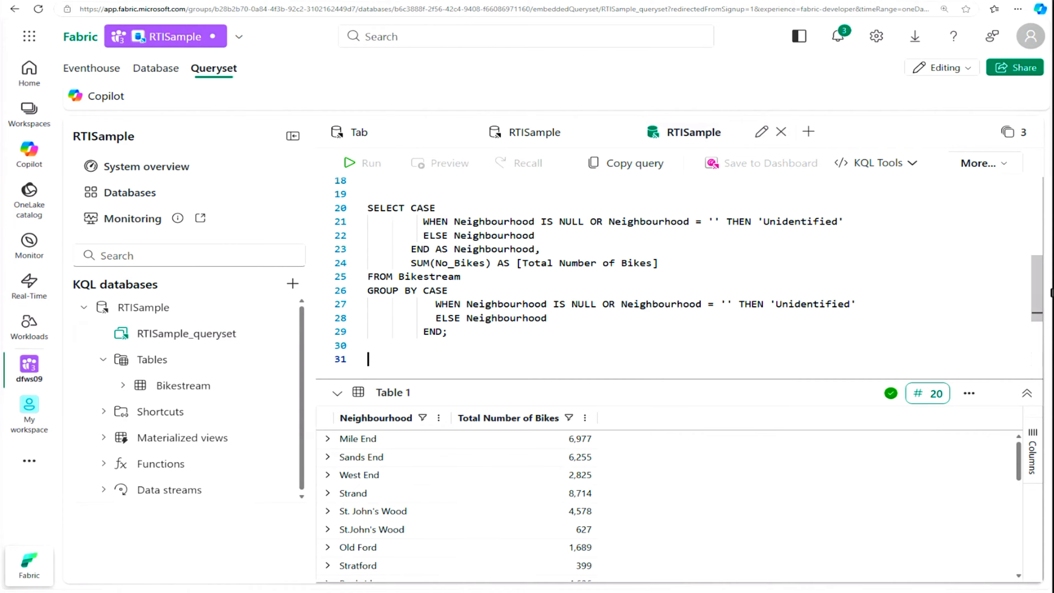
type("SELECT CASE          WHEN Neighbourhood IS NULL OR Neighbourhood = '' THEN 'Unidentified'          ELSE Neighbourhood        END AS Neighbourhood,        SUM(No_Bikes) AS [Total Number of Bikes] FROM Bikestream GROUP BY CASE            WHEN Neighbourhood IS NULL OR Neighbourhood = '' THEN 'Unidentified'            ELSE Neighbourhood          END ORDER BY Neighbourhood ASC;")
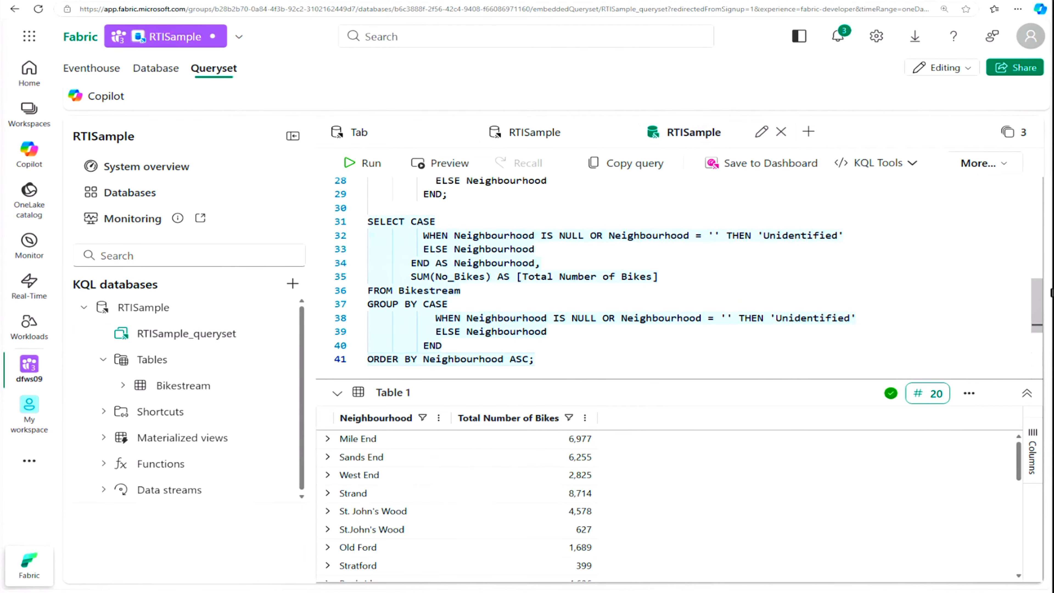
key("shift+Up")
key("shift+Up")
key("shift+Up")
key("shift+Up")
key("shift+Up")
key("shift+Up")
key("shift+Up")
key("shift+Up")
key("shift+Up")
key("shift+Up")
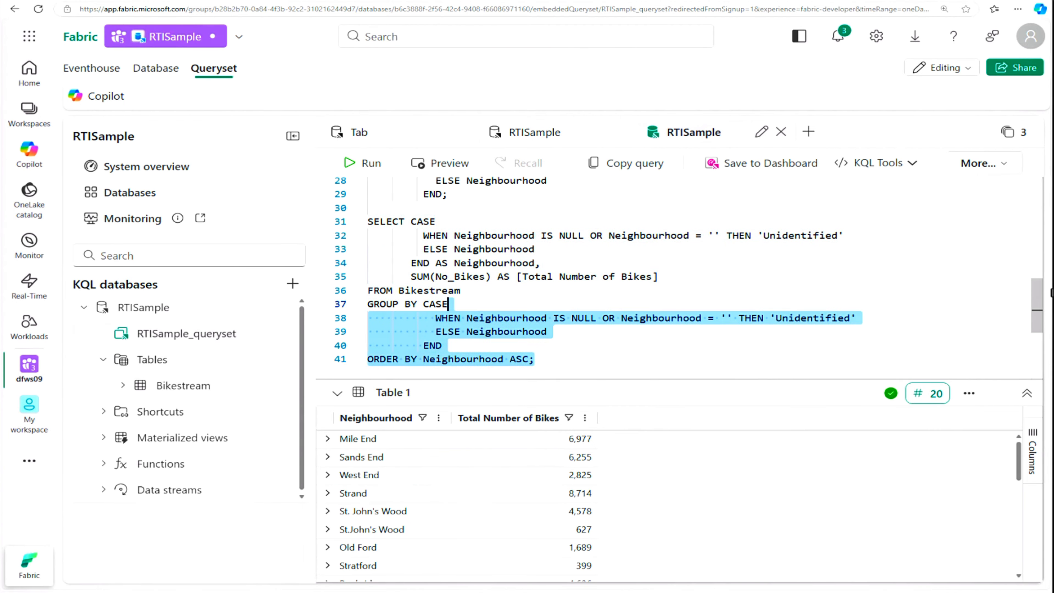
key("shift+Home")
left_click(361, 164)
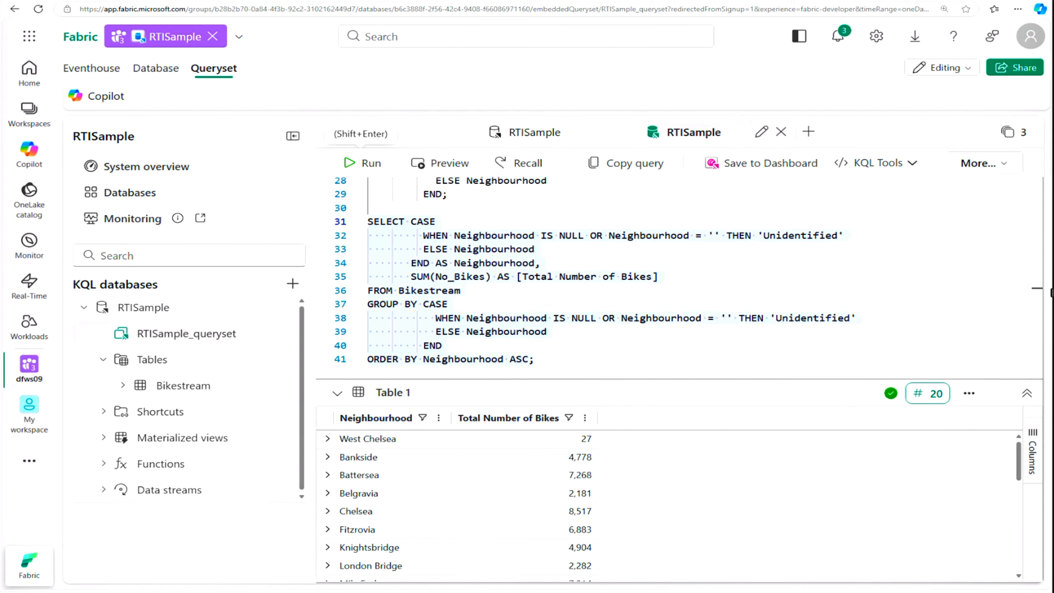
- Add the CASE bike-total query with HAVING Neighbourhood = 'Chelsea' before ORDER BY Neighbourhood ASC, and run only that query
left_click(536, 359)
key("Return")
key("Return")
key("Return")
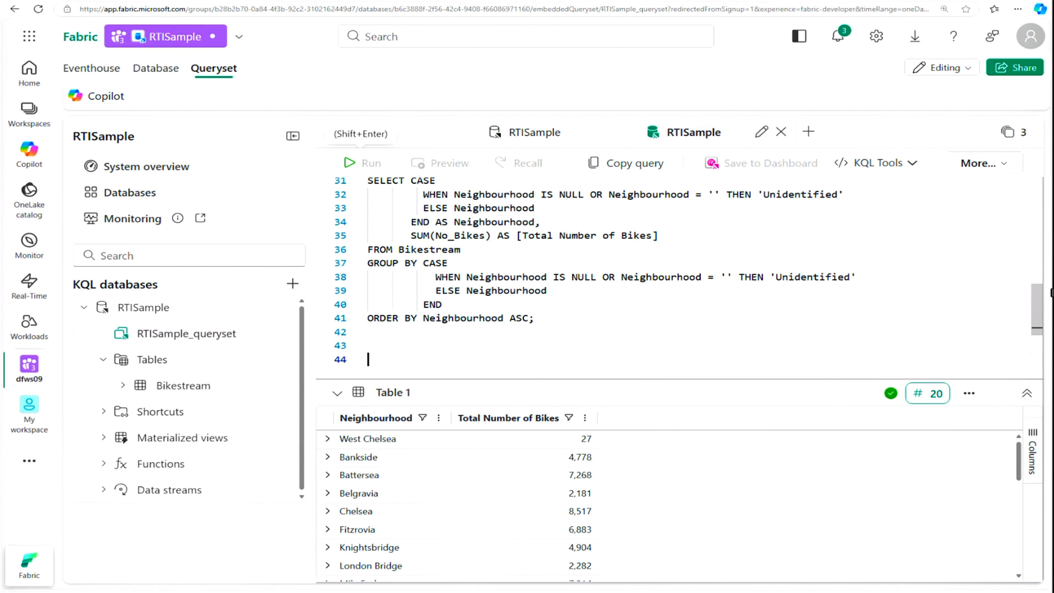
type("SELECT CASE          WHEN Neighbourhood IS NULL OR Neighbourhood = '' THEN 'Unidentified'          ELSE Neighbourhood        END AS Neighbourhood,        SUM(No_Bikes) AS [Total Number of Bikes] FROM Bikestream GROUP BY CASE            WHEN Neighbourhood IS NULL OR Neighbourhood = '' THEN 'Unidentified'            ELSE Neighbourhood          END HAVING Neighbourhood = 'Chelsea' ORDER BY Neighbourhood ASC;")
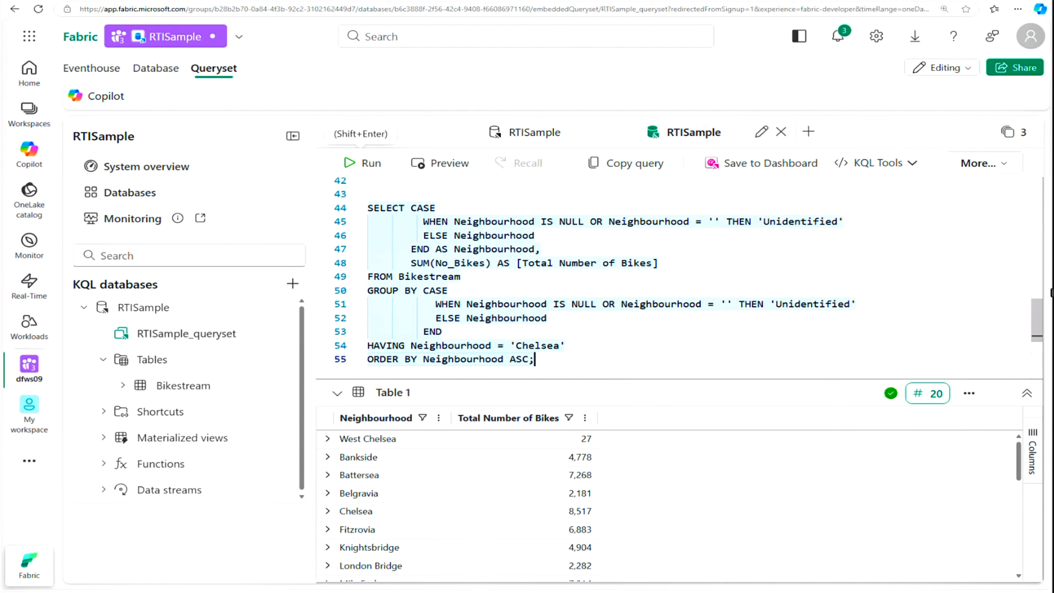
left_click(451, 346)
left_click(541, 346)
left_click_drag(535, 359, 369, 198)
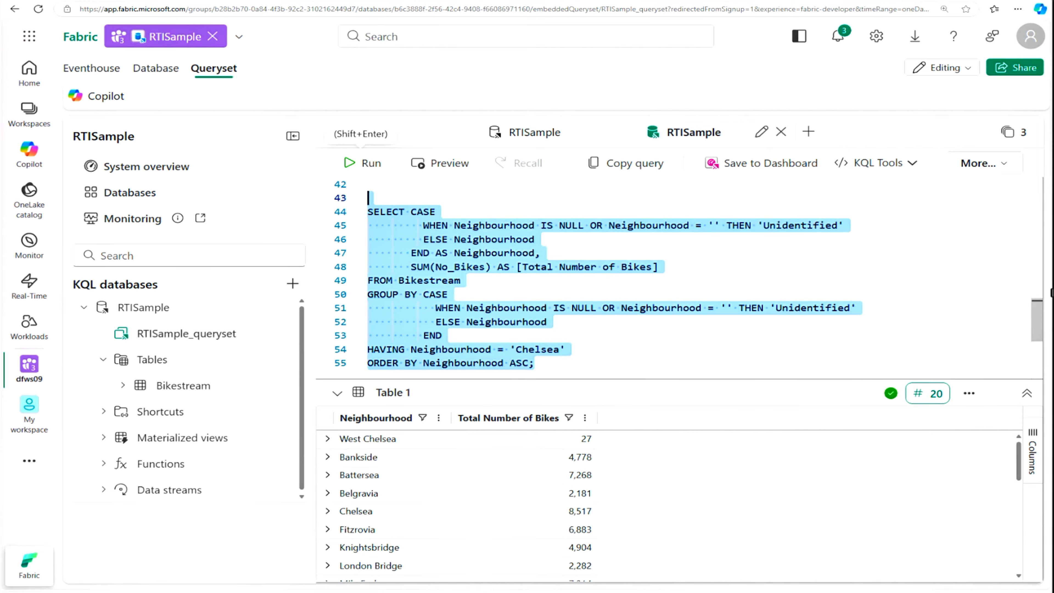
left_click(356, 165)
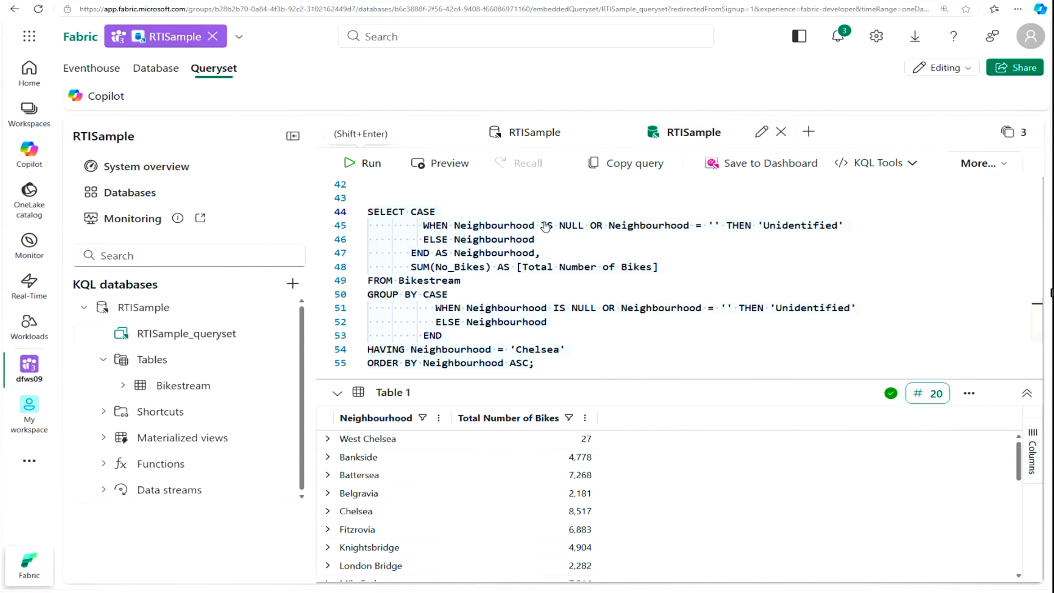